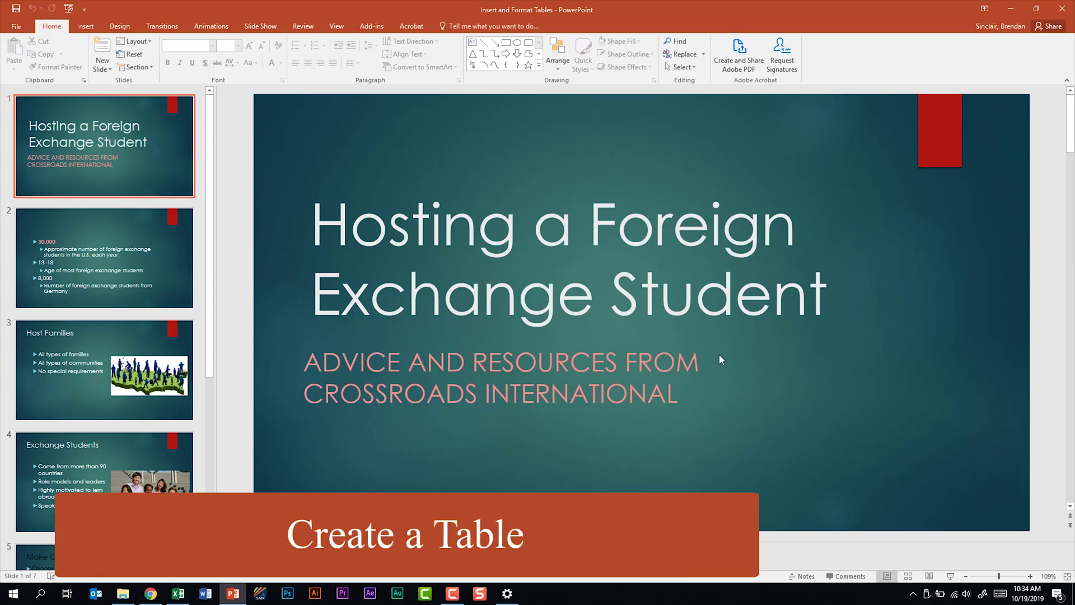
Add a Title and Content slide 2 and open Insert Table at 5 columns by 2 rows.
{"action": "left_click", "coordinate": [103, 67]}
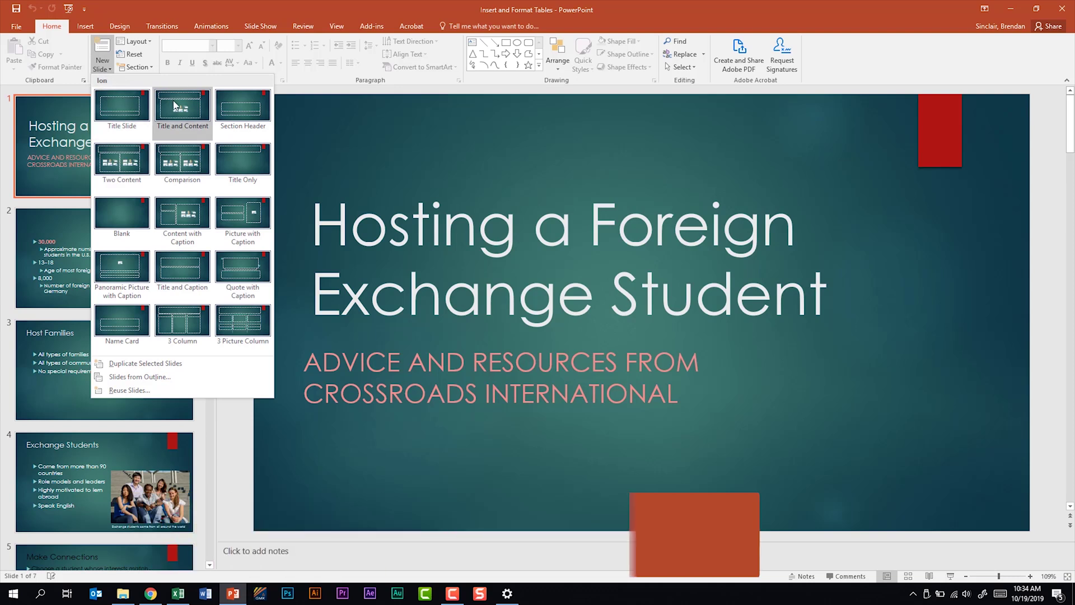
{"action": "left_click", "coordinate": [176, 105]}
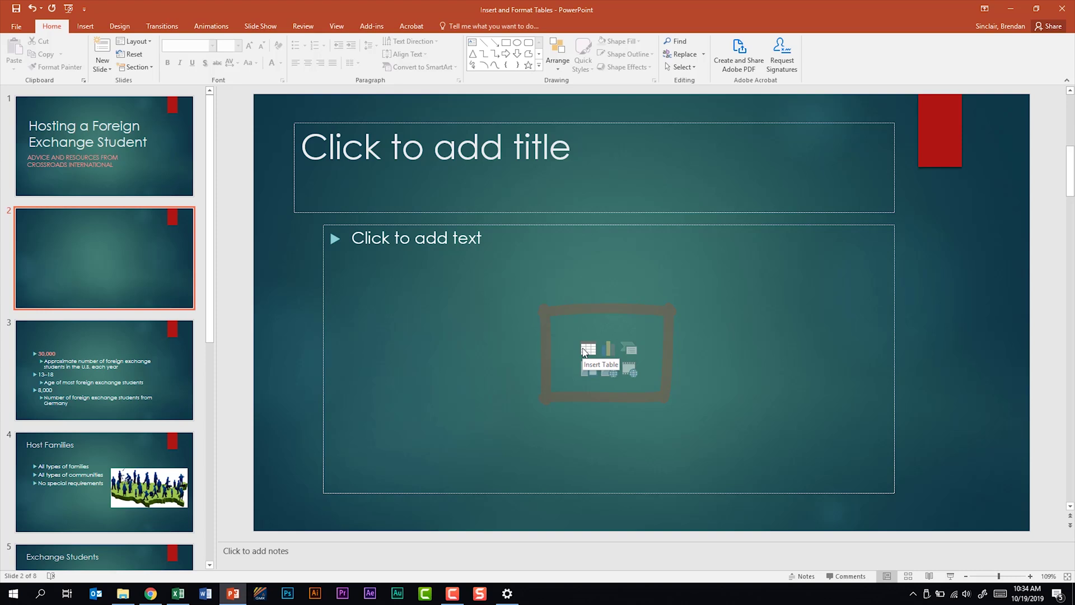
{"action": "left_click", "coordinate": [588, 349]}
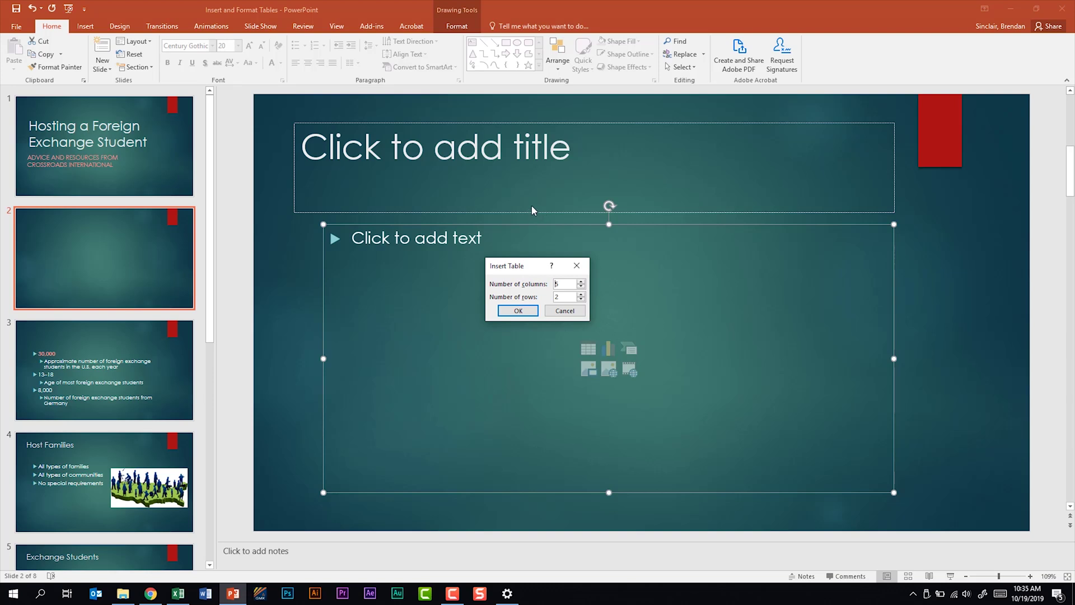
Cancel the Insert Table dialog and insert a 5x5 table from the Insert tab's table grid.
{"action": "left_click", "coordinate": [564, 310]}
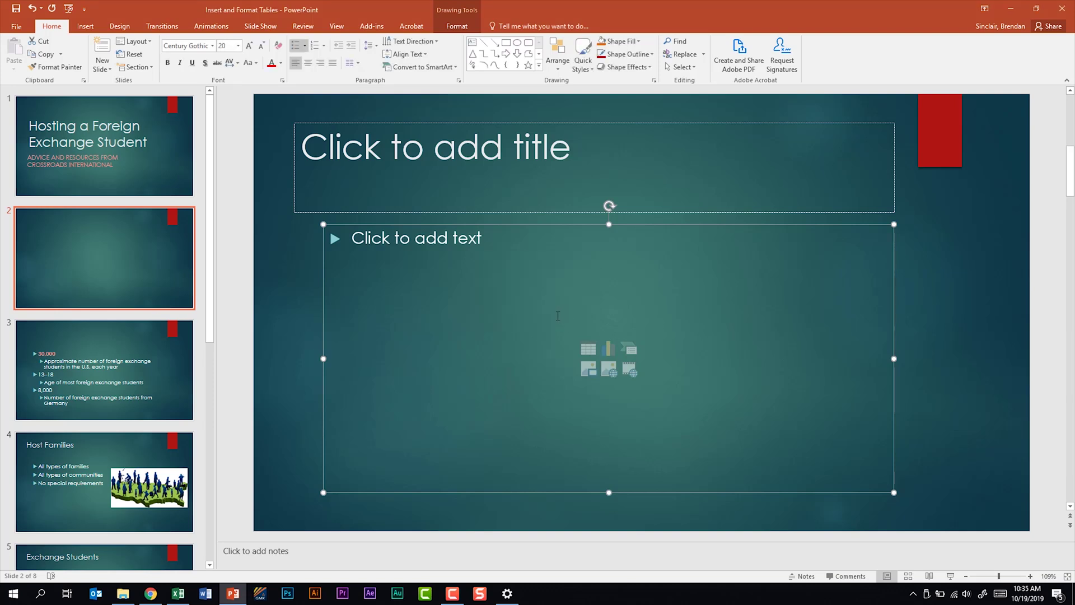
{"action": "left_click", "coordinate": [85, 25]}
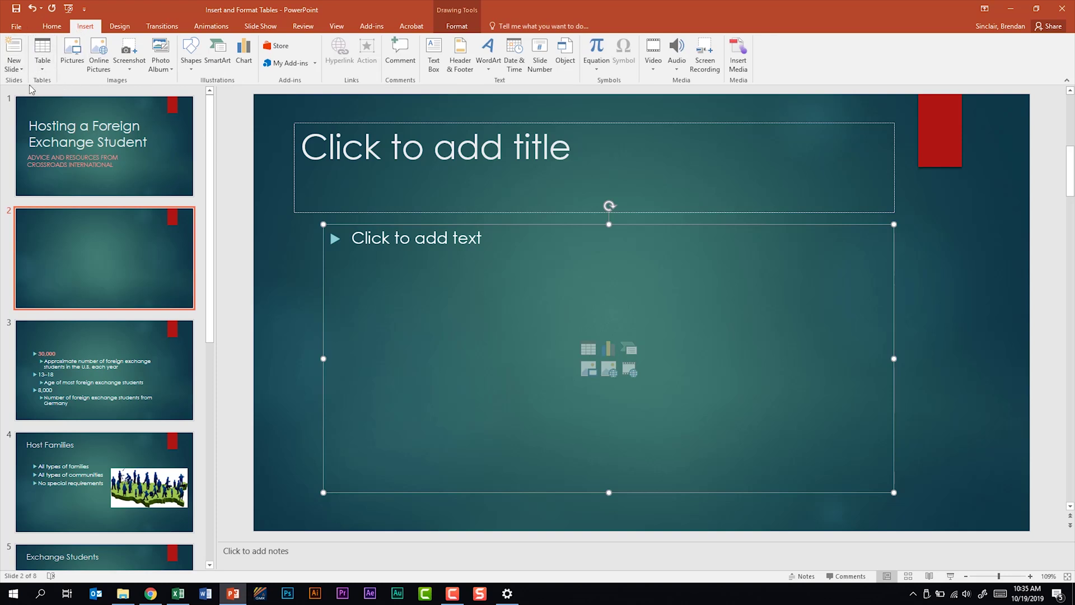
{"action": "left_click", "coordinate": [45, 73]}
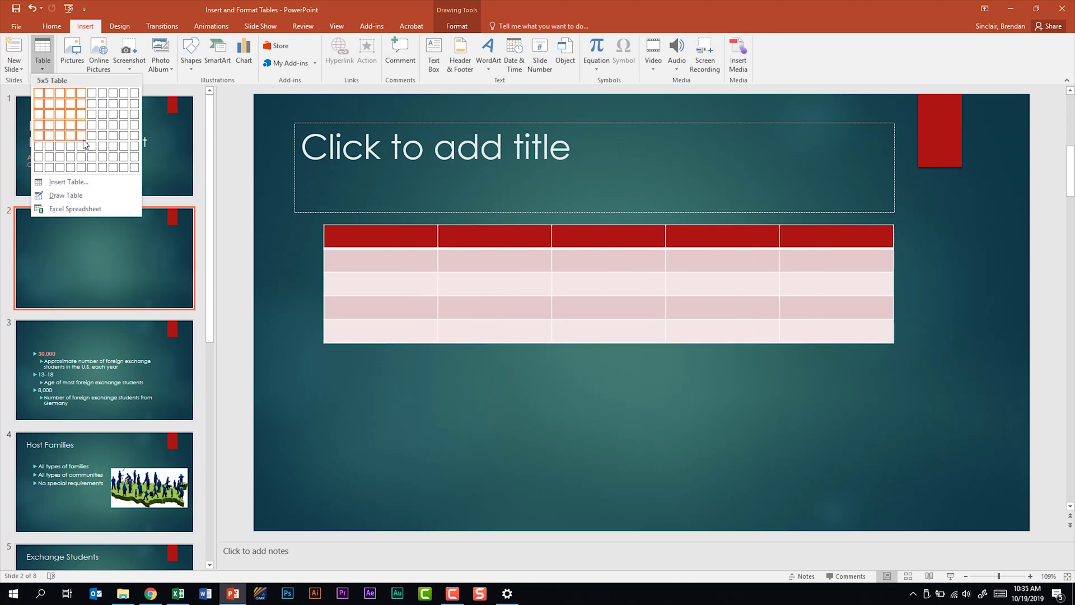
{"action": "left_click", "coordinate": [85, 145]}
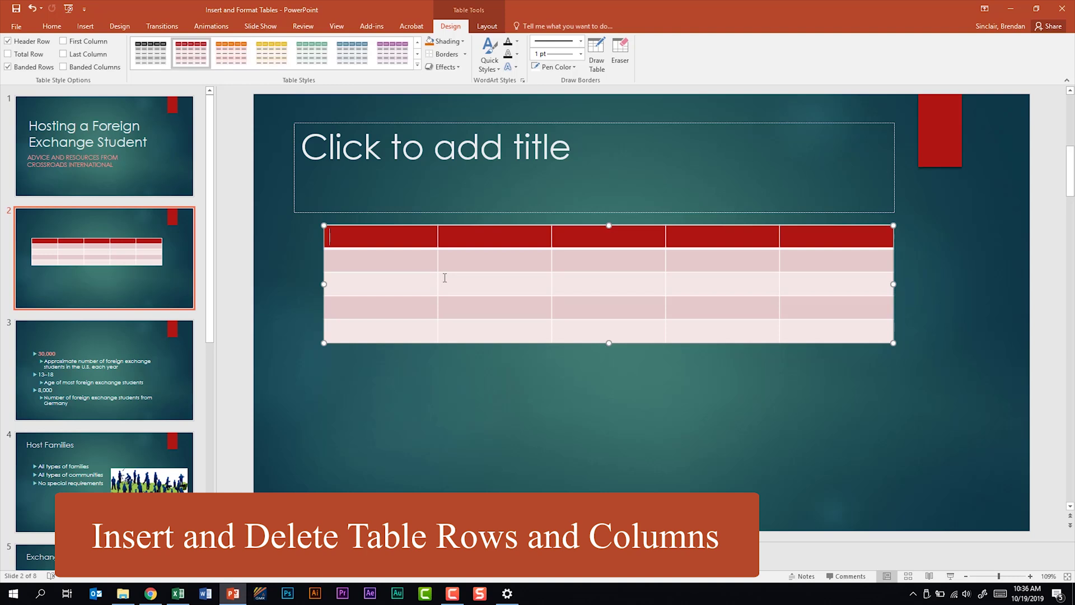
Insert a column left of the first column and five rows below, making the table 6 by 10.
{"action": "left_click", "coordinate": [487, 26]}
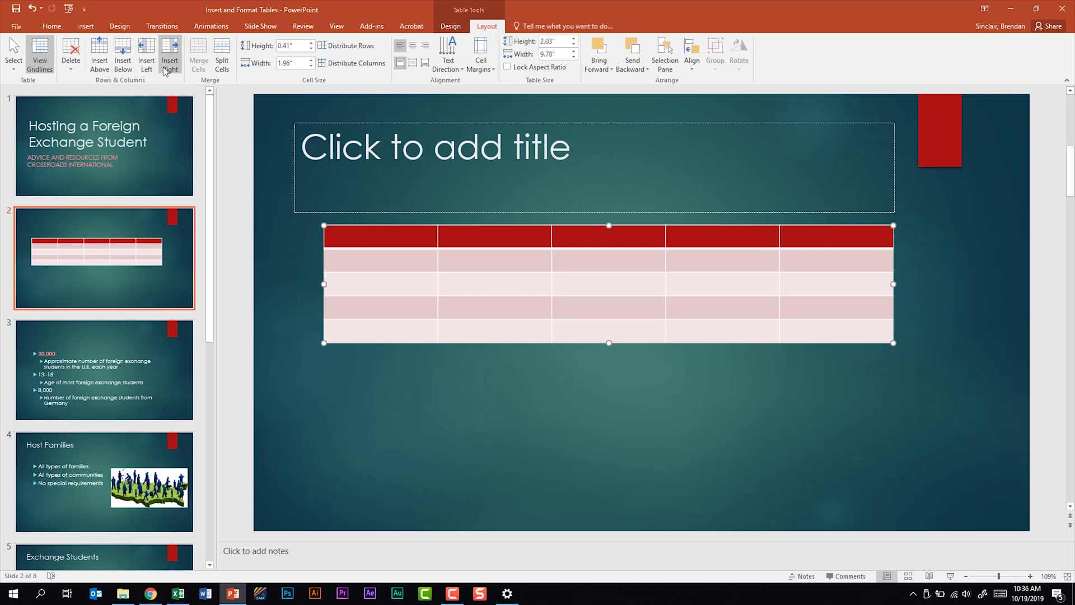
{"action": "left_click", "coordinate": [71, 58]}
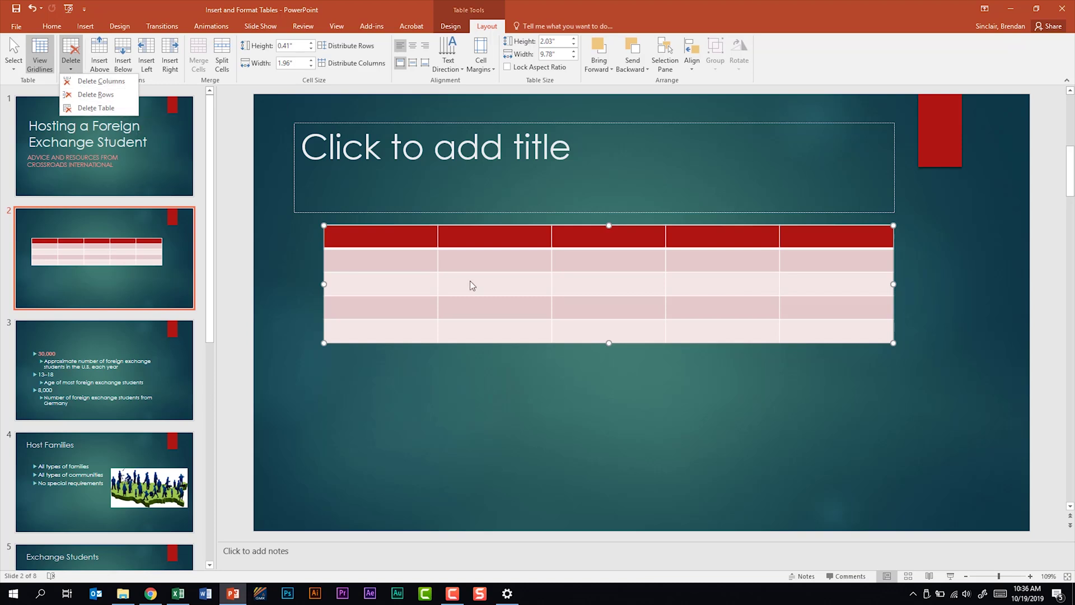
{"action": "left_click", "coordinate": [489, 277]}
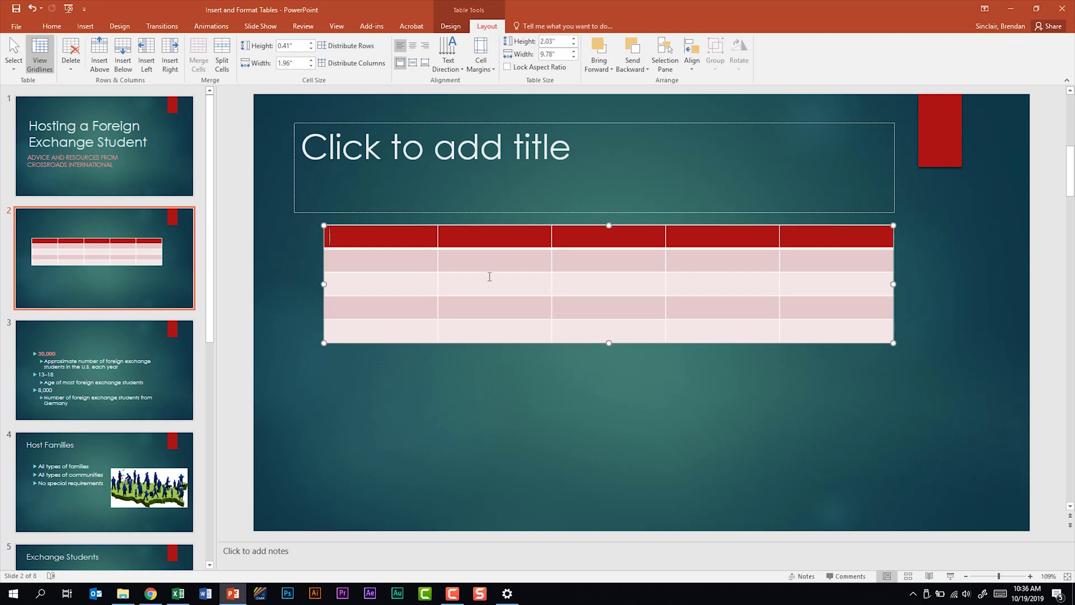
{"action": "right_click", "coordinate": [400, 240]}
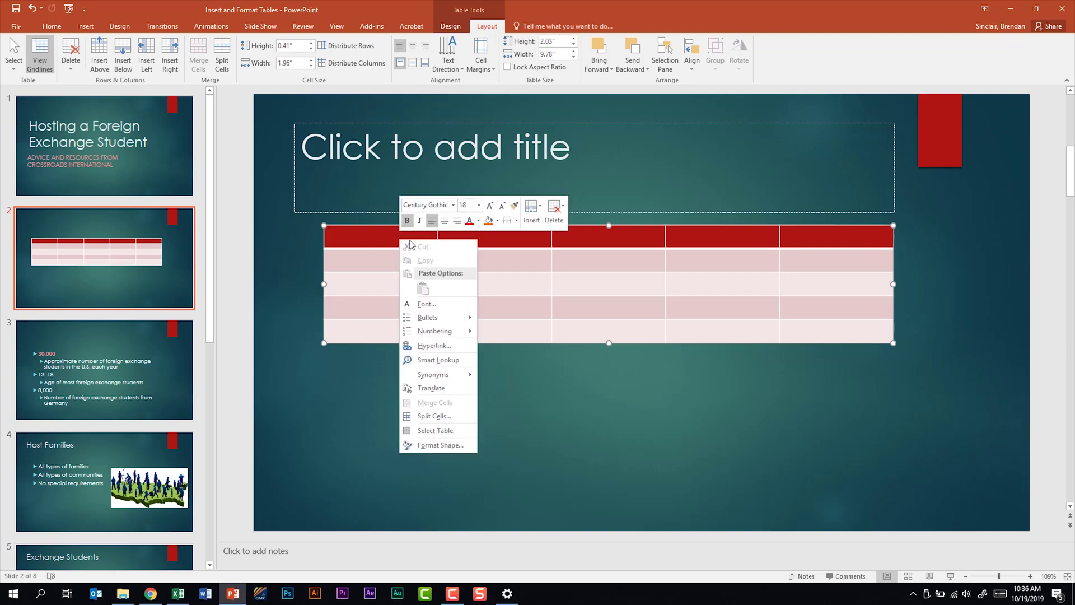
{"action": "left_click", "coordinate": [532, 219]}
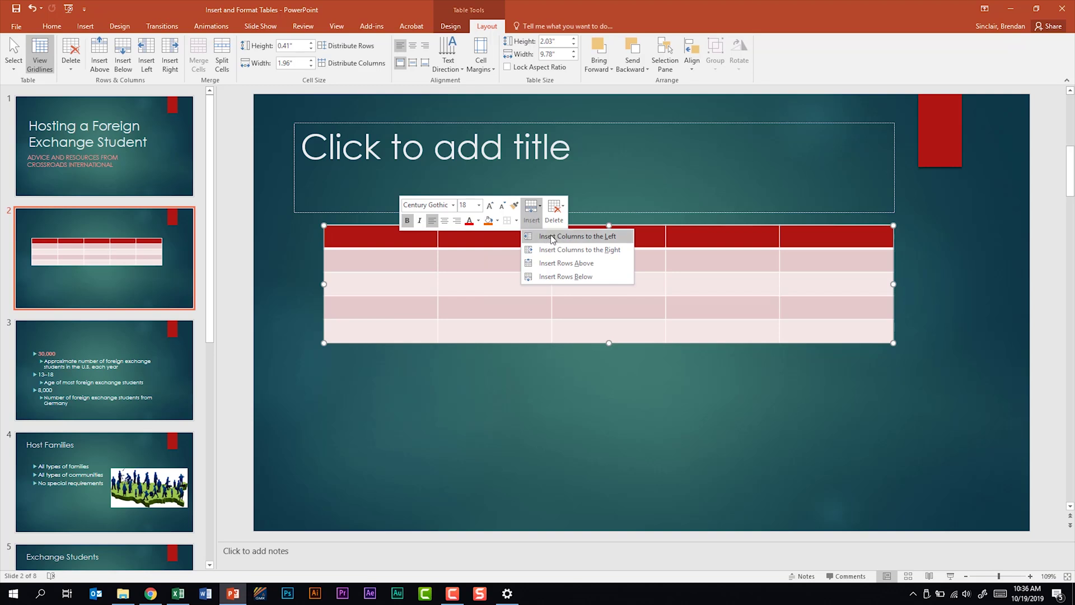
{"action": "left_click", "coordinate": [552, 237]}
{"action": "left_click", "coordinate": [536, 219]}
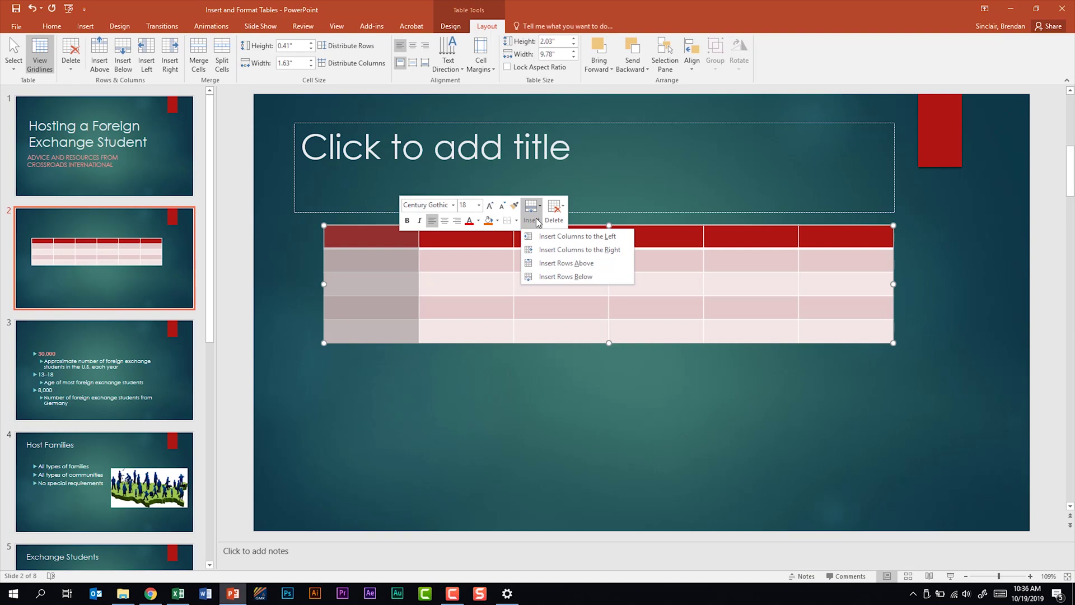
{"action": "left_click", "coordinate": [558, 278]}
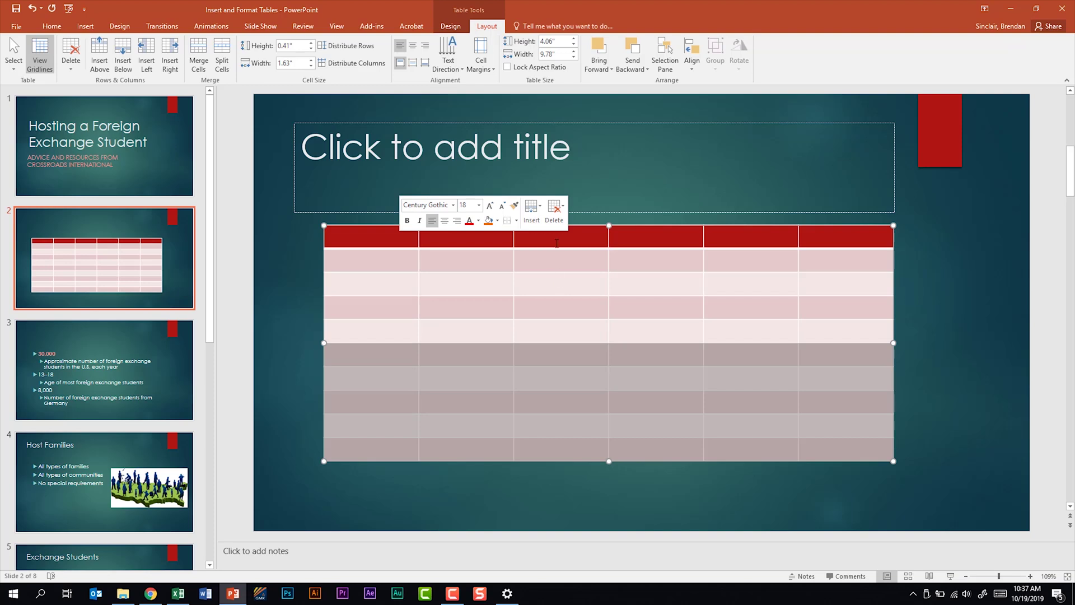
Delete the five added rows and the extra first column, restoring a 5-by-5 table.
{"action": "left_click", "coordinate": [557, 219]}
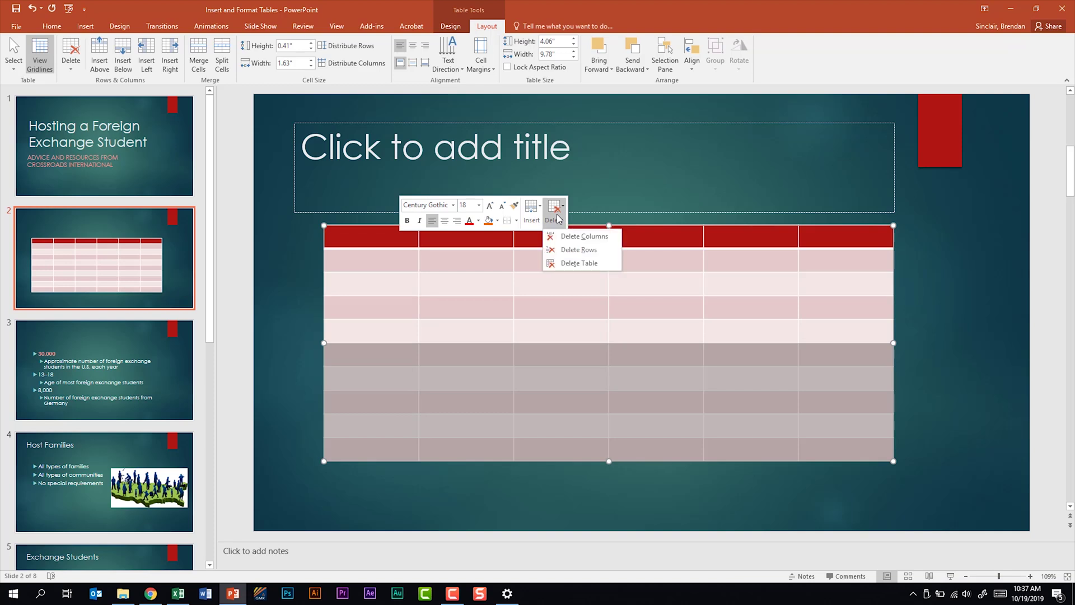
{"action": "left_click", "coordinate": [606, 256]}
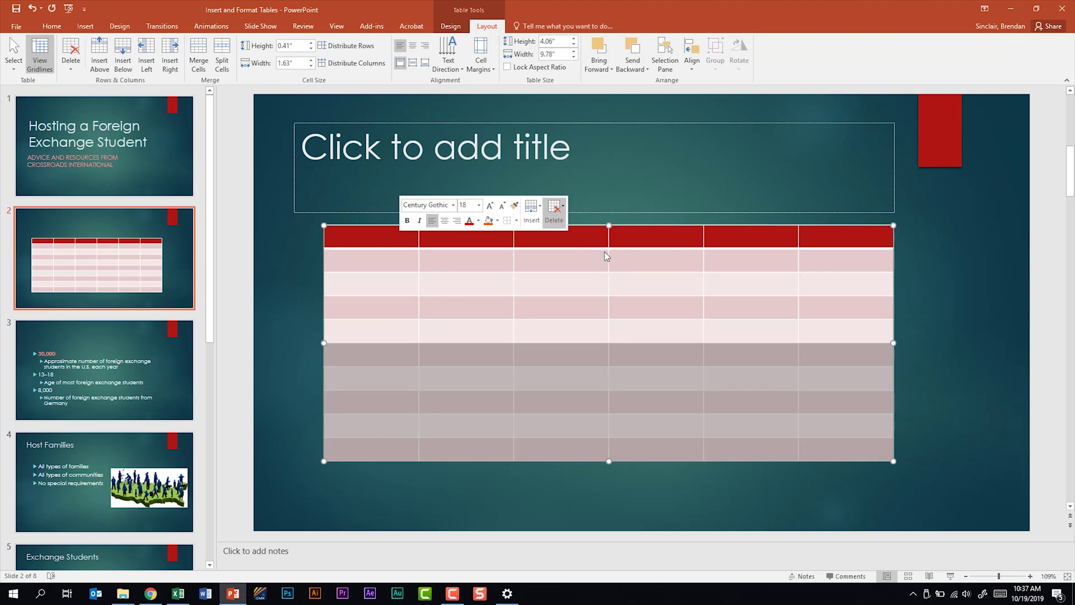
{"action": "left_click", "coordinate": [391, 231]}
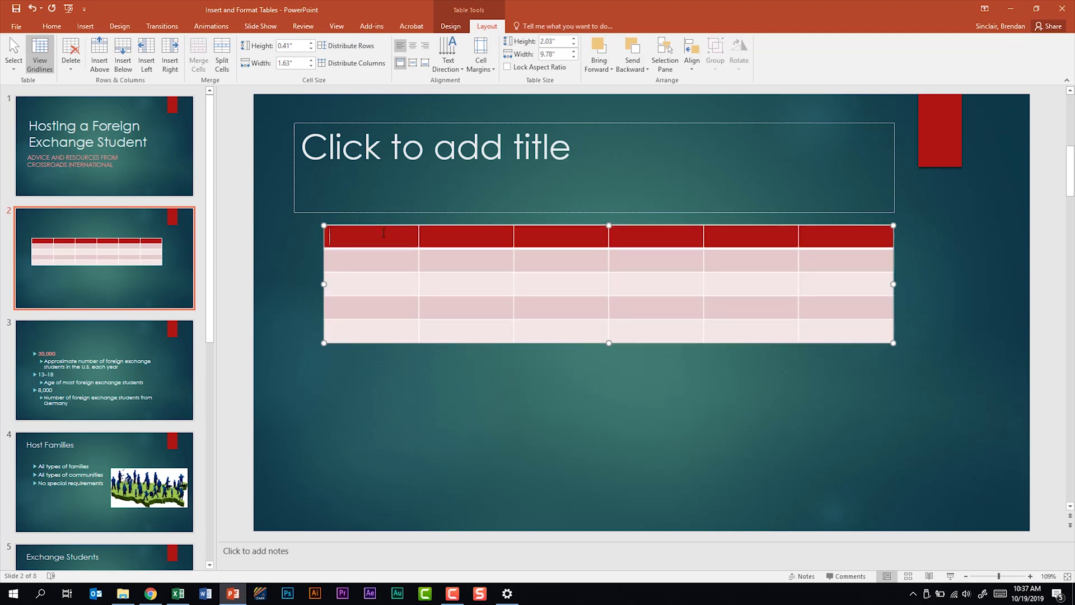
{"action": "right_click", "coordinate": [384, 232]}
{"action": "left_click", "coordinate": [541, 208]}
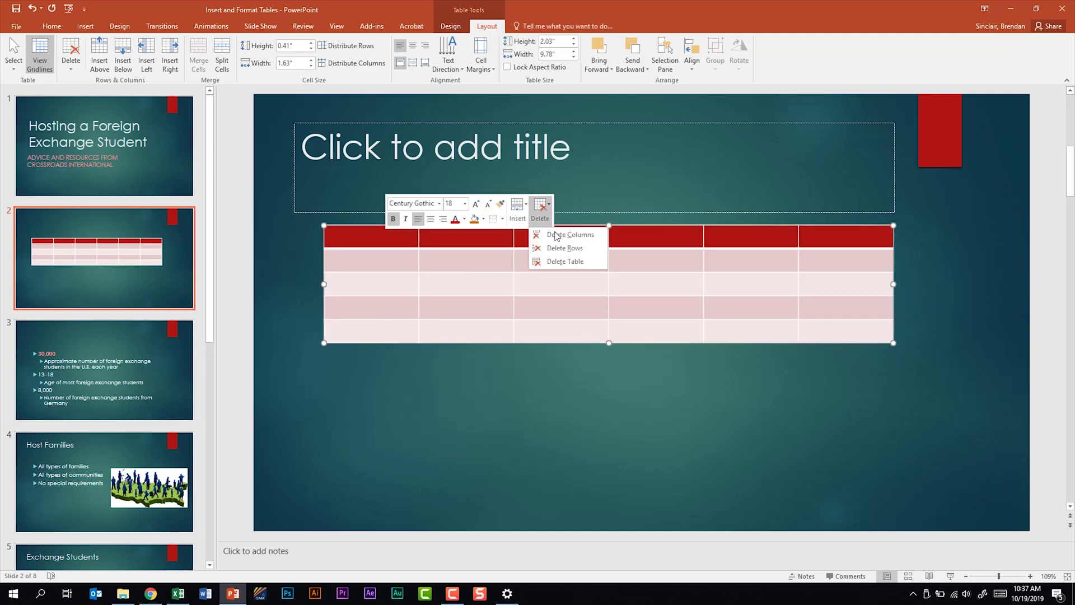
{"action": "key", "text": "Escape"}
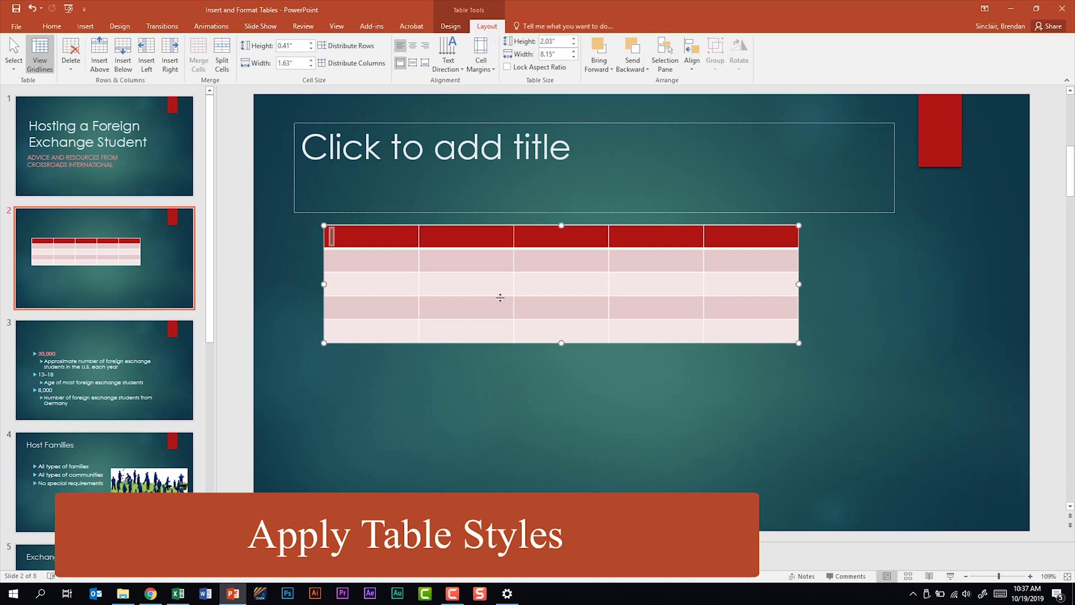
Apply the green Medium Style 2 - Accent 4 style from the Table Styles gallery.
{"action": "left_click", "coordinate": [451, 27]}
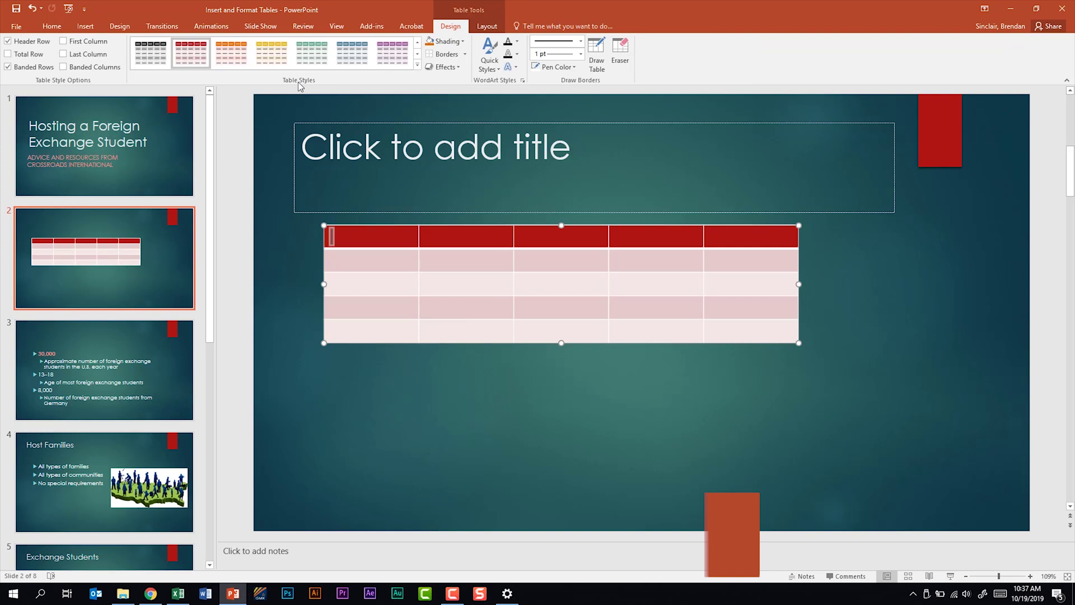
{"action": "left_click", "coordinate": [419, 65]}
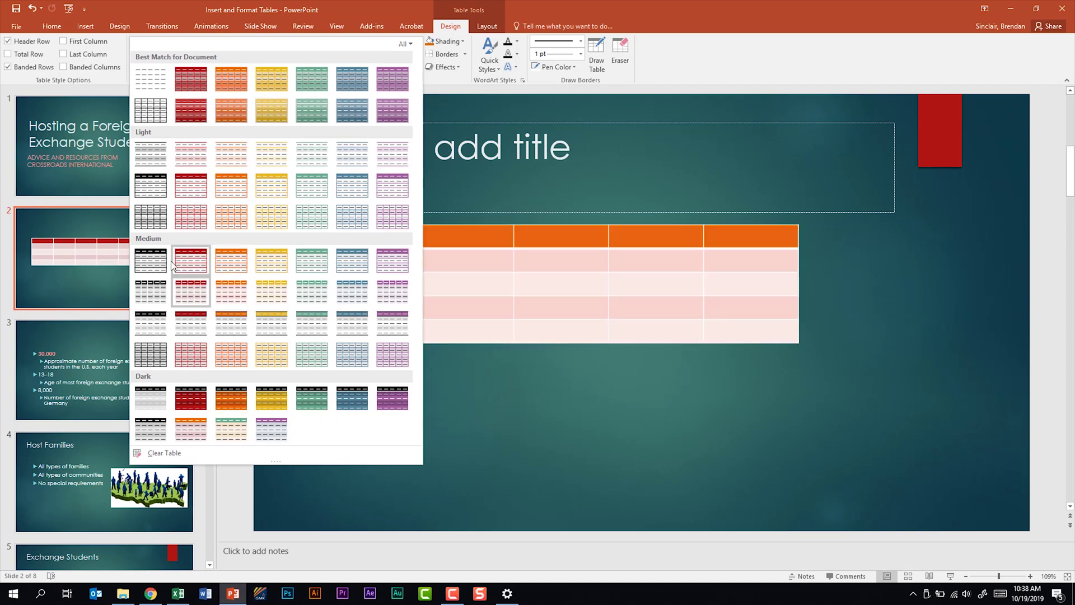
{"action": "left_click", "coordinate": [329, 289]}
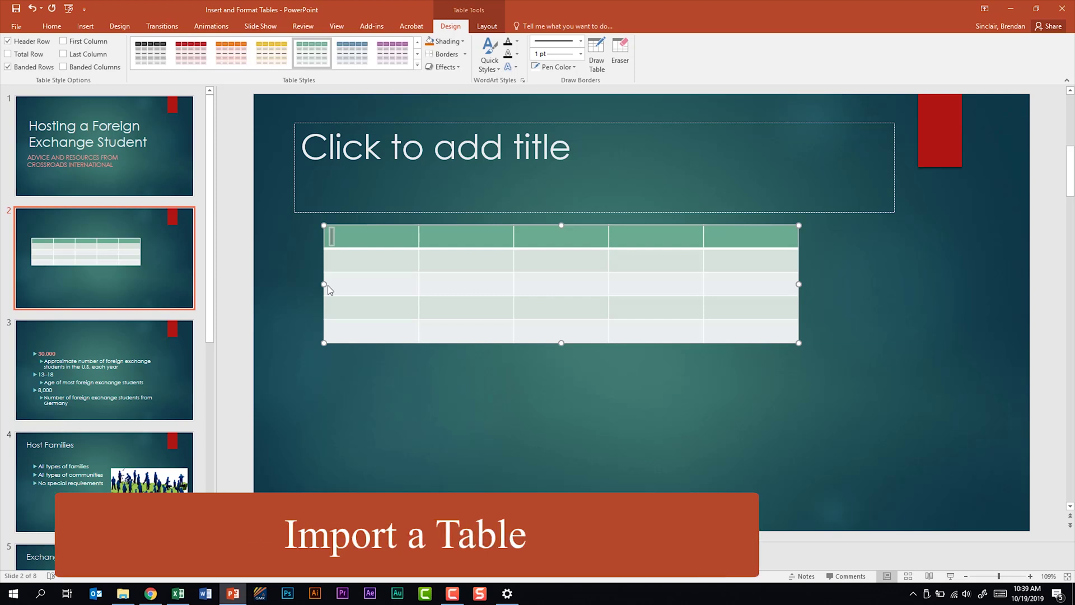
Delete the whole table from slide 2.
{"action": "right_click", "coordinate": [362, 240]}
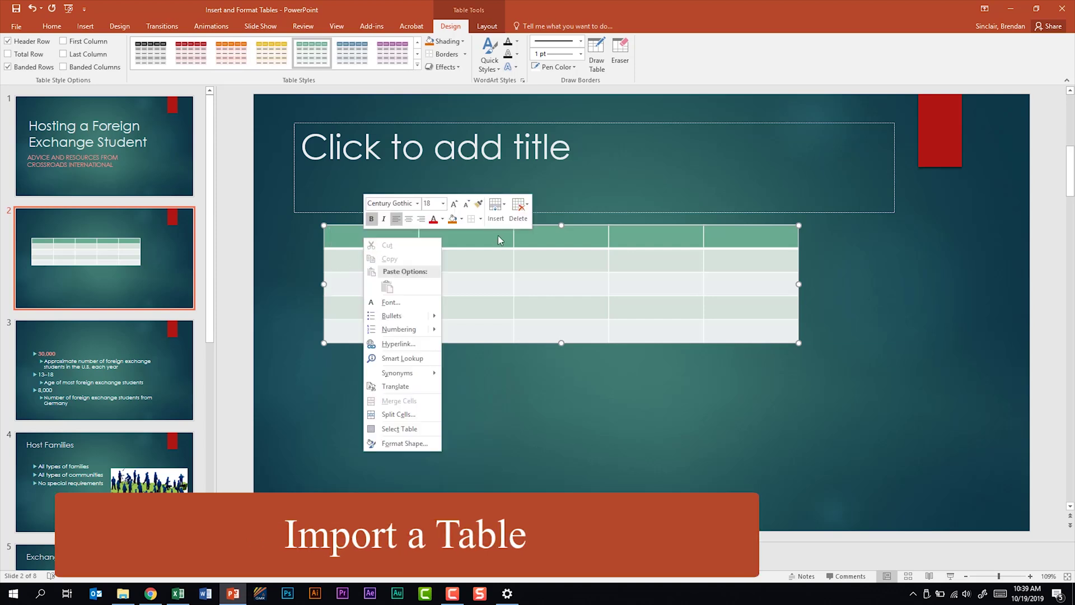
{"action": "left_click", "coordinate": [518, 208]}
{"action": "left_click", "coordinate": [533, 262]}
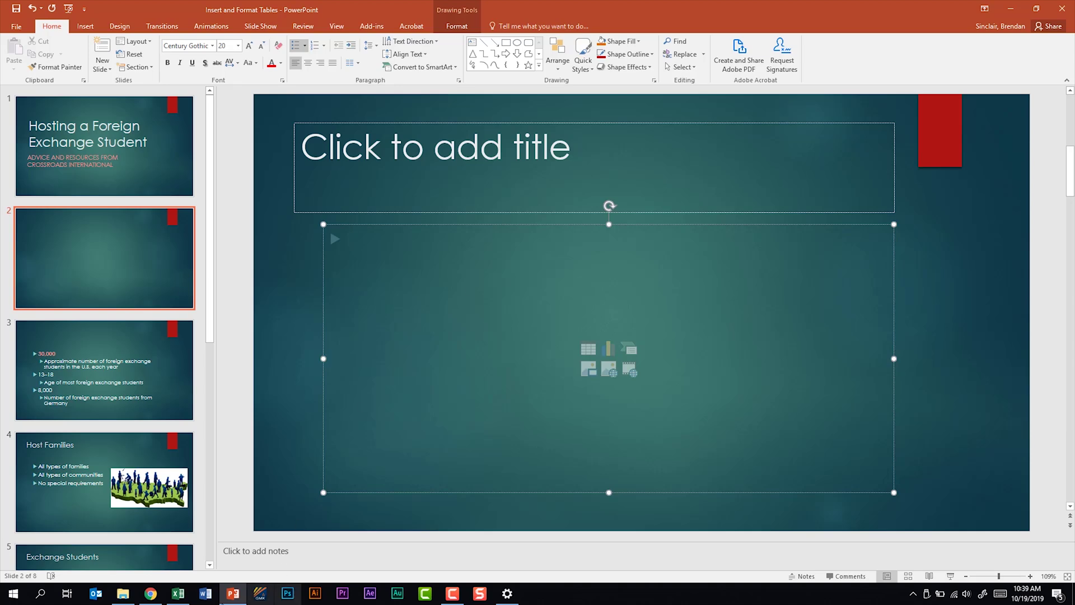
Copy the Excel data range A1:E7 and minimize Excel.
{"action": "left_click", "coordinate": [178, 593]}
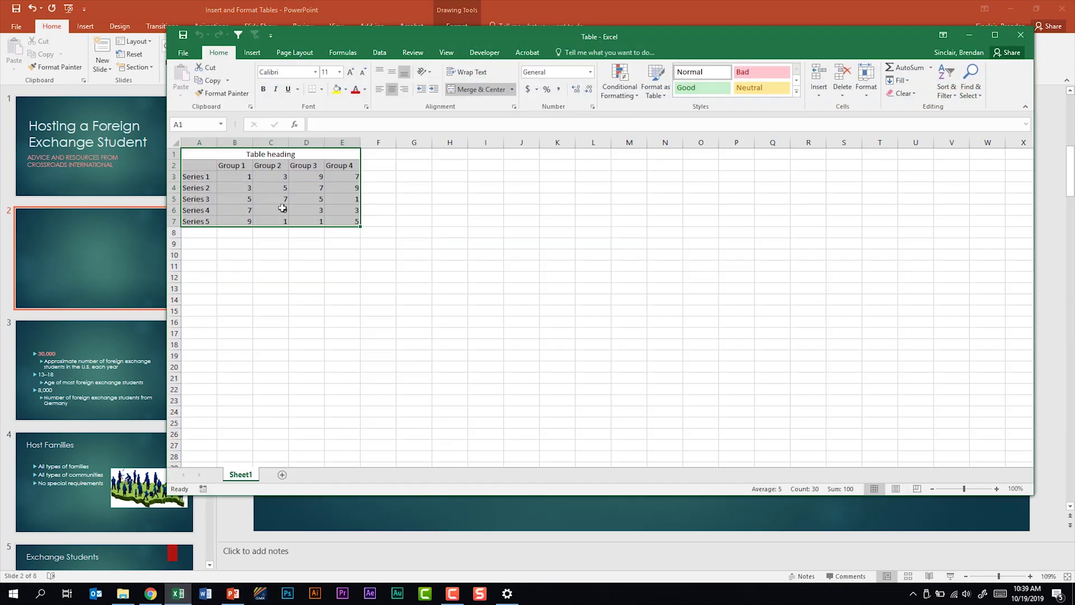
{"action": "key", "text": "ctrl+c"}
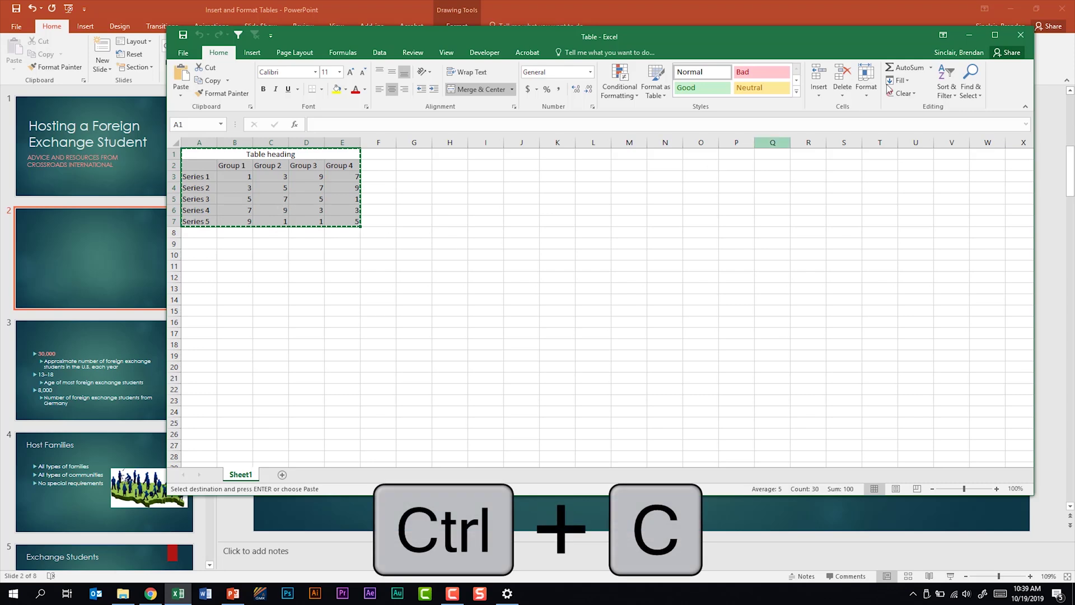
{"action": "left_click", "coordinate": [968, 35]}
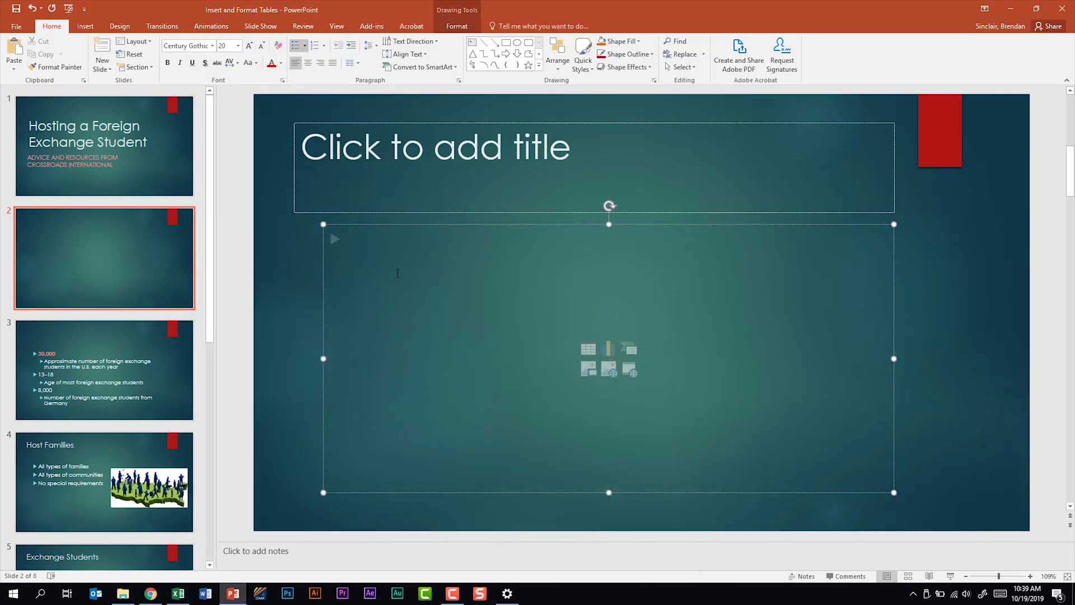
{"action": "key", "text": "ctrl+v"}
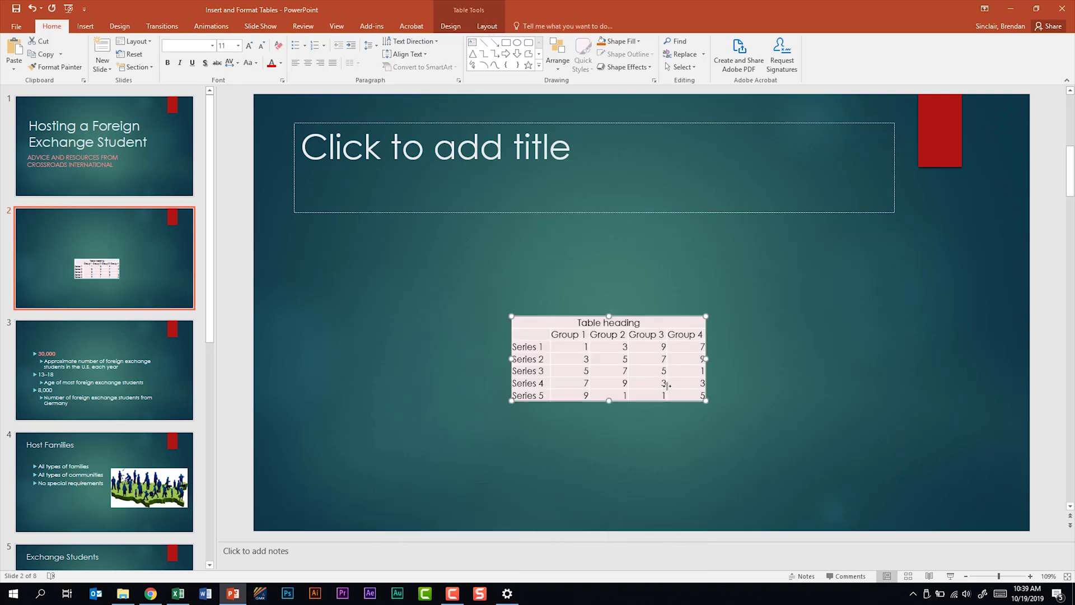
{"action": "double_click", "coordinate": [664, 383]}
{"action": "key", "text": "ctrl+z"}
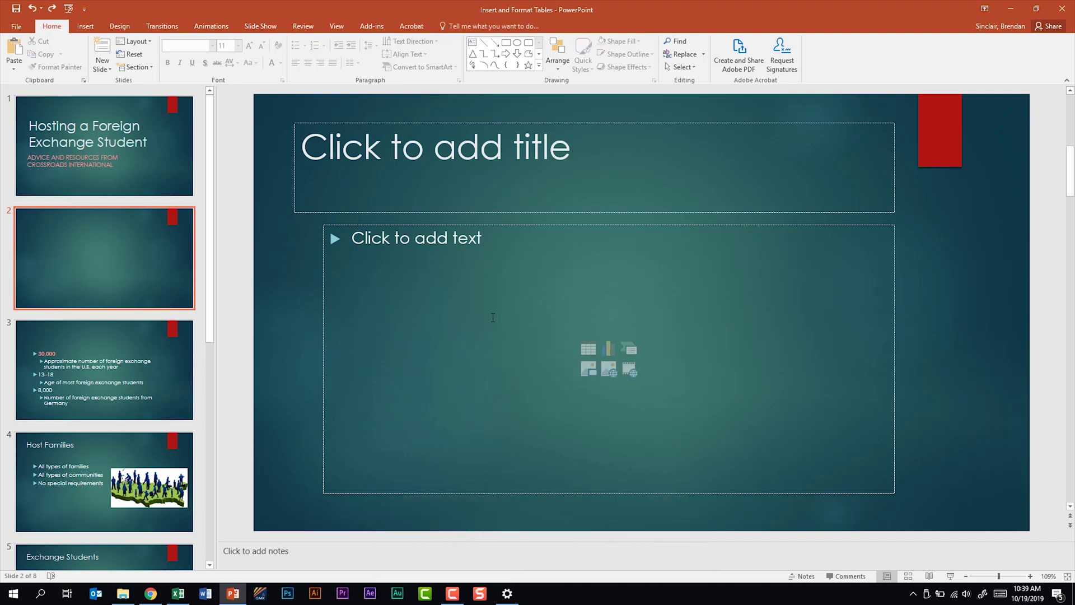
Embed the Table workbook on slide 2 via Insert Object, Create from file.
{"action": "left_click", "coordinate": [77, 27]}
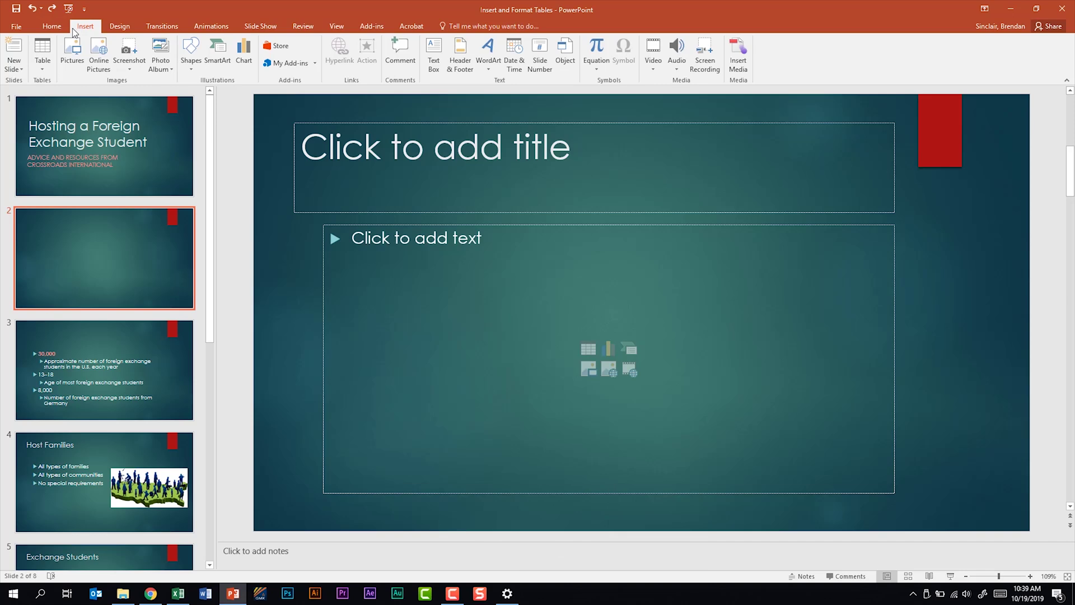
{"action": "left_click", "coordinate": [573, 61]}
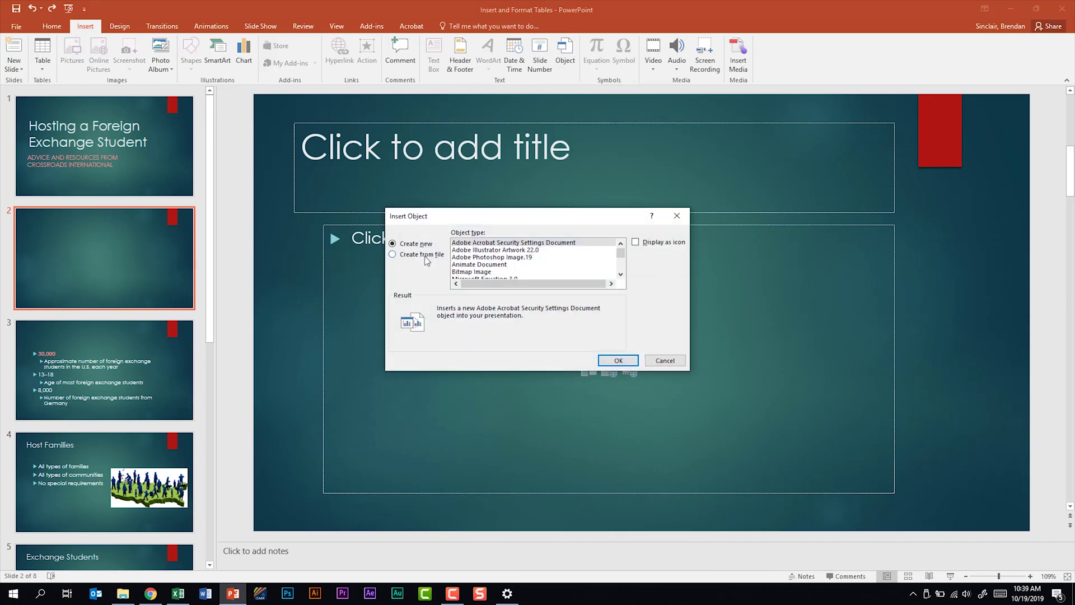
{"action": "left_click", "coordinate": [427, 257]}
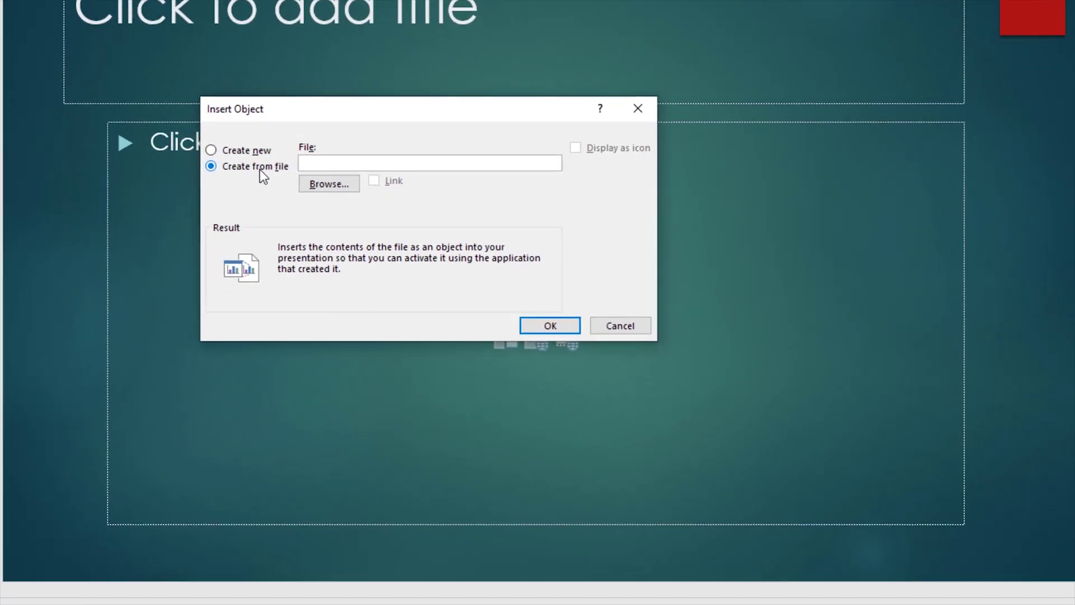
{"action": "left_click", "coordinate": [327, 188]}
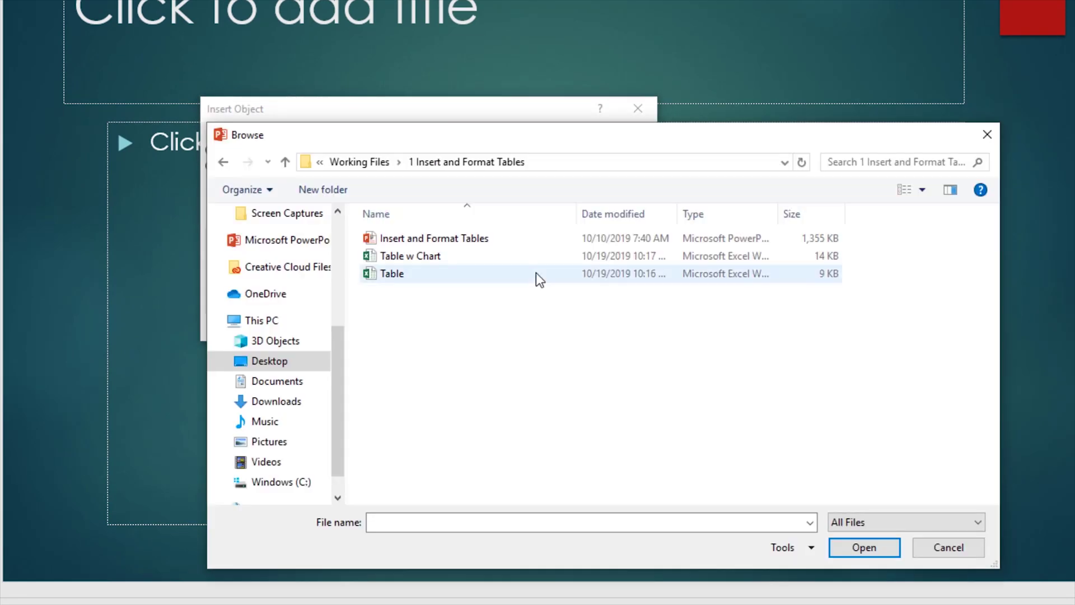
{"action": "left_click", "coordinate": [536, 273]}
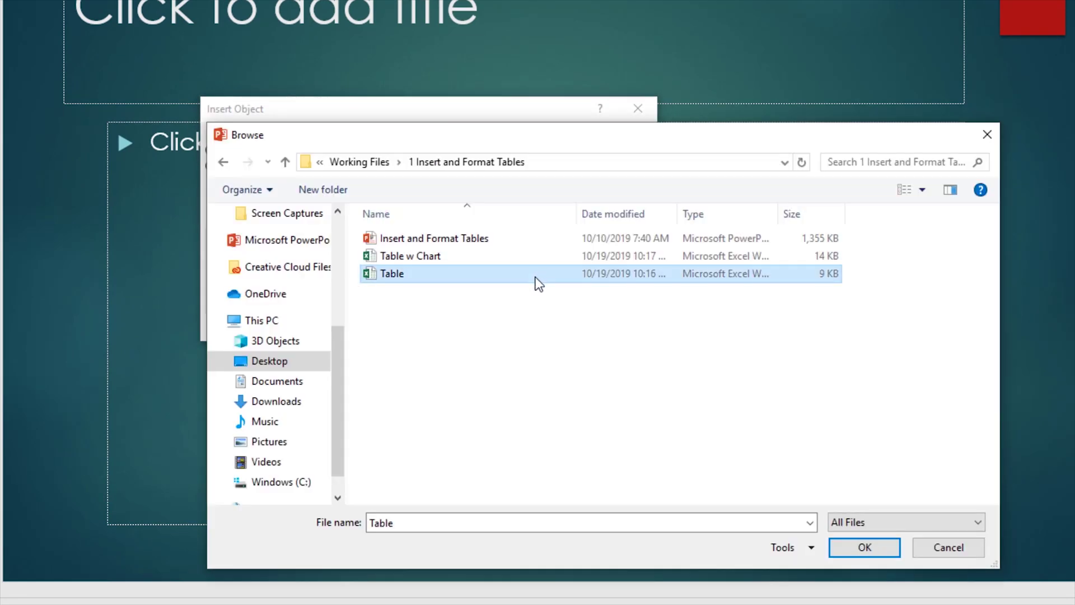
{"action": "left_click", "coordinate": [861, 547]}
{"action": "left_click", "coordinate": [549, 326]}
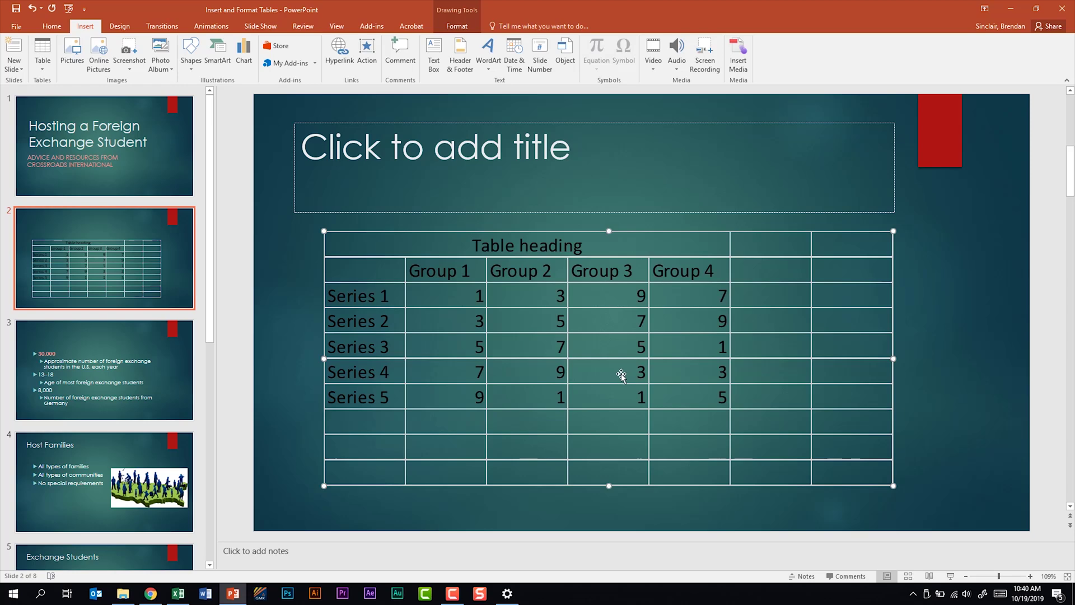
In the embedded workbook, change cell D5 to 6 and cell E6 to 7.
{"action": "double_click", "coordinate": [622, 374]}
{"action": "left_click", "coordinate": [510, 370]}
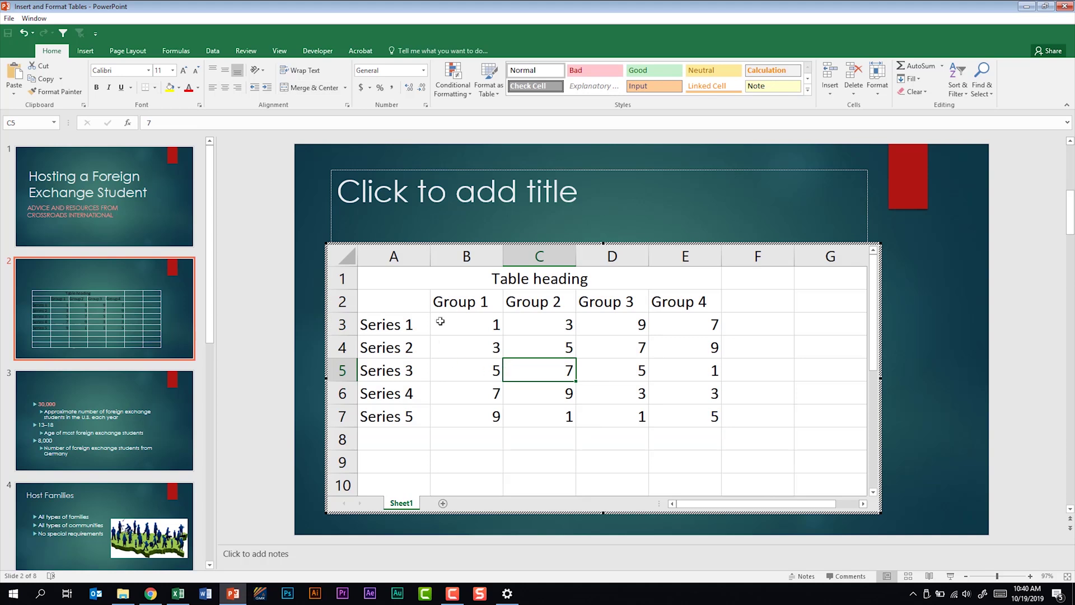
{"action": "left_click", "coordinate": [637, 373]}
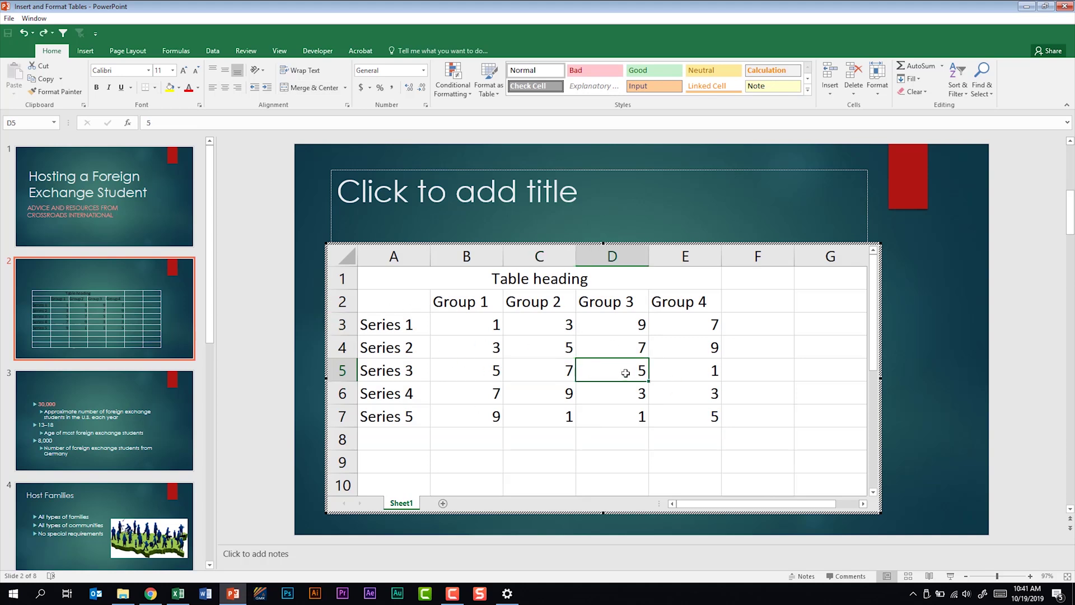
{"action": "type", "text": "6"}
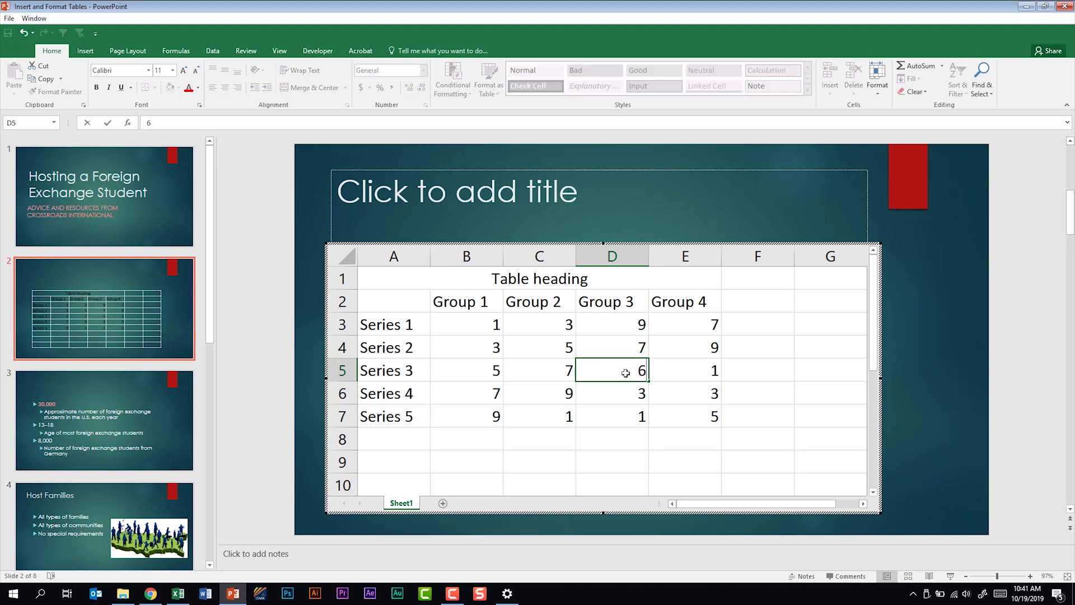
{"action": "left_click", "coordinate": [692, 398]}
{"action": "type", "text": "7"}
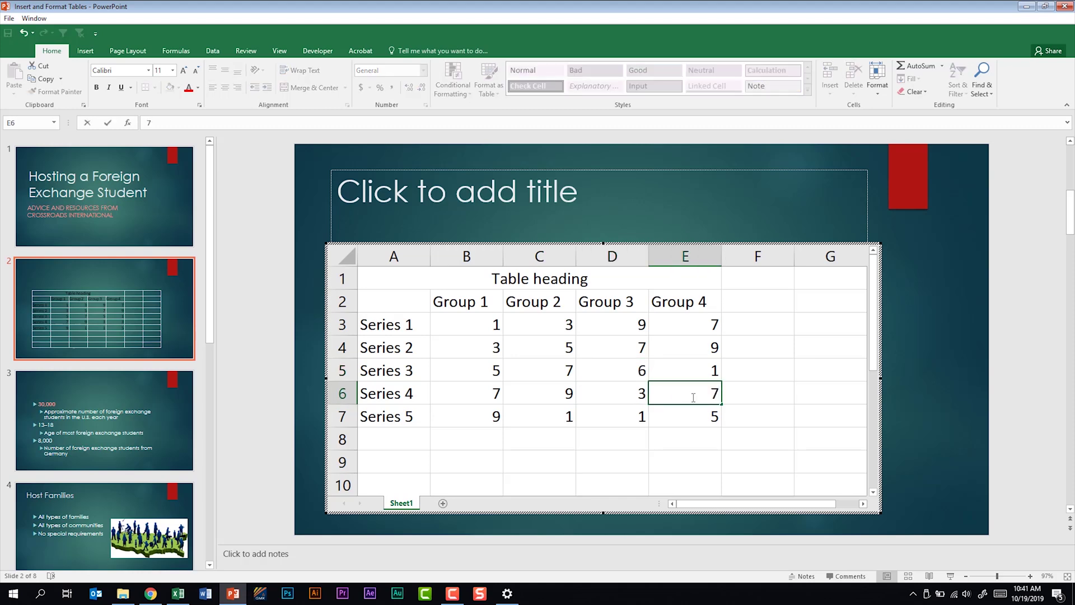
{"action": "left_click", "coordinate": [943, 330]}
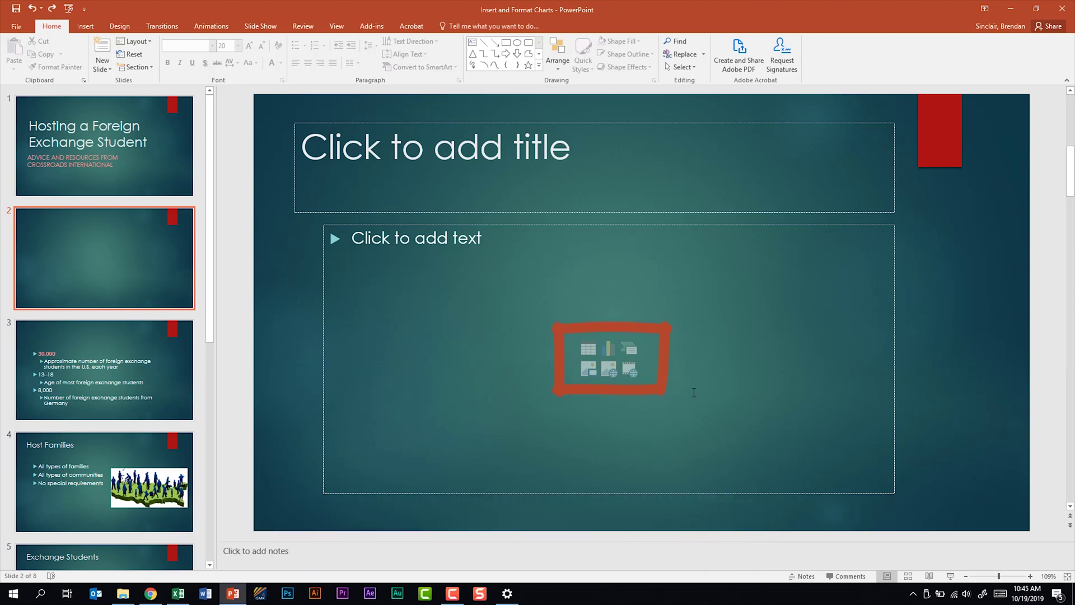
Insert a trial 3-D Clustered Column chart, close its data sheet, then delete the chart.
{"action": "left_click", "coordinate": [609, 351]}
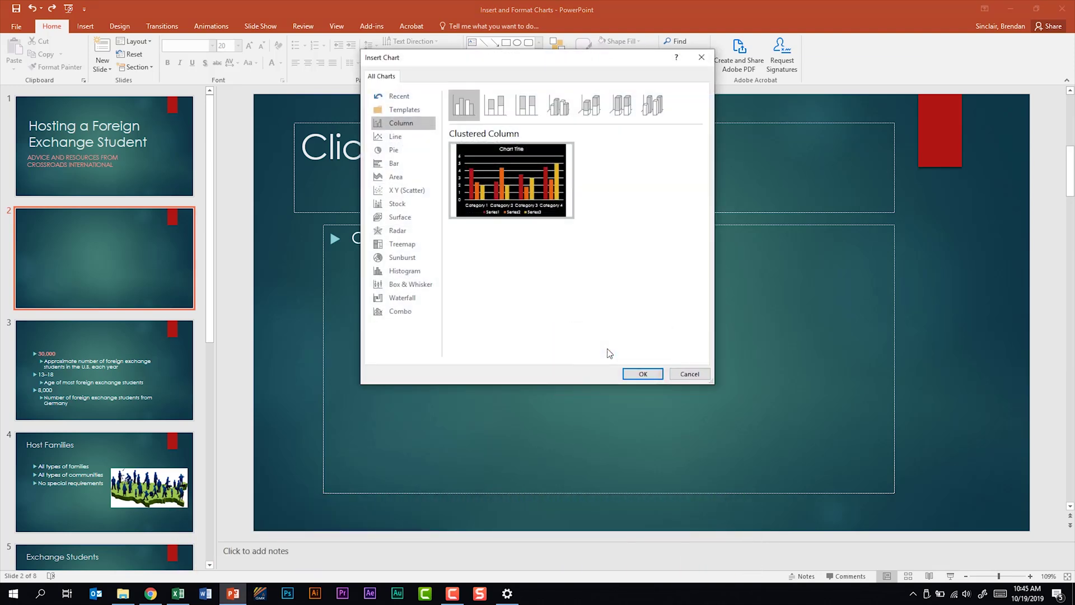
{"action": "mouse_move", "coordinate": [477, 214]}
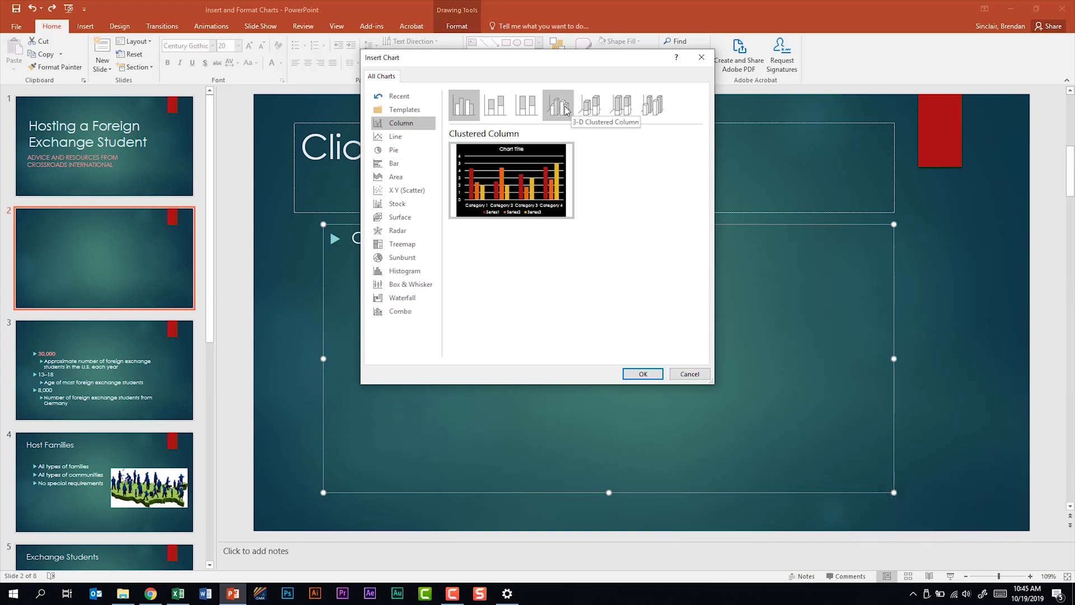
{"action": "left_click", "coordinate": [565, 109]}
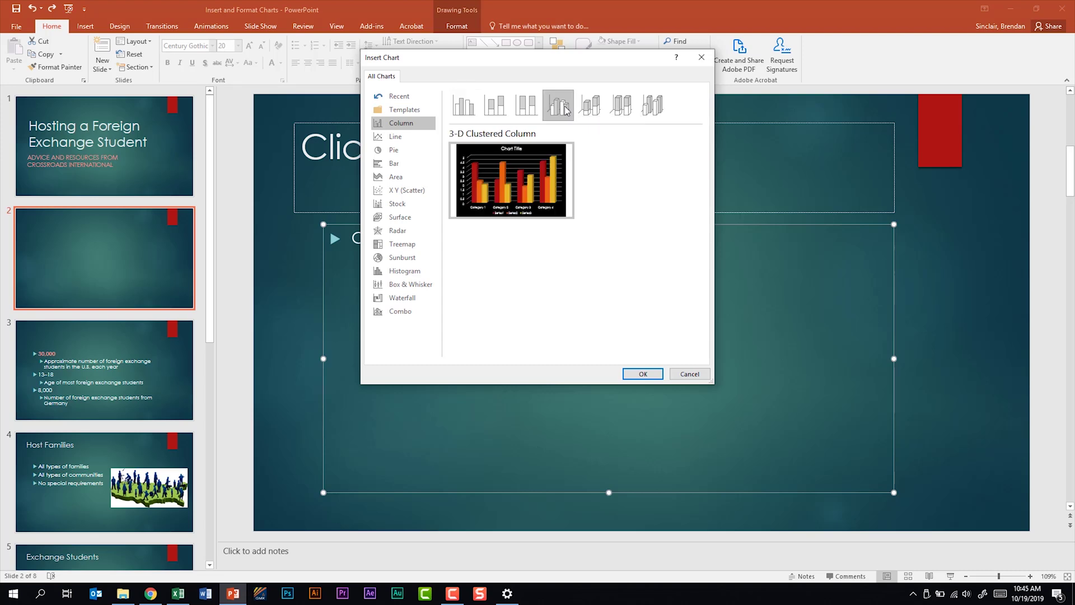
{"action": "left_click", "coordinate": [655, 378]}
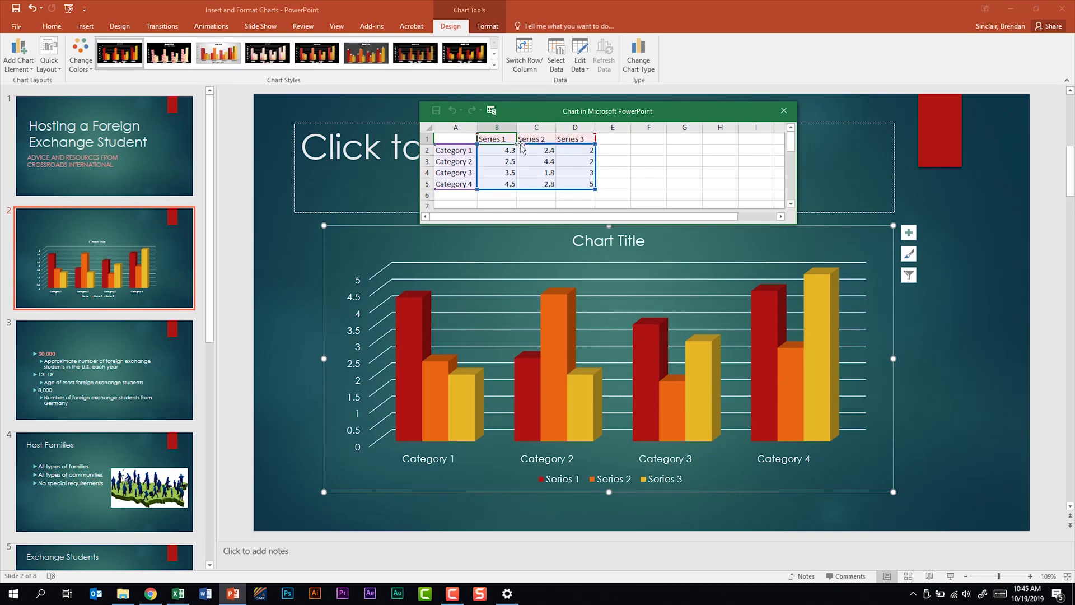
{"action": "left_click", "coordinate": [784, 111]}
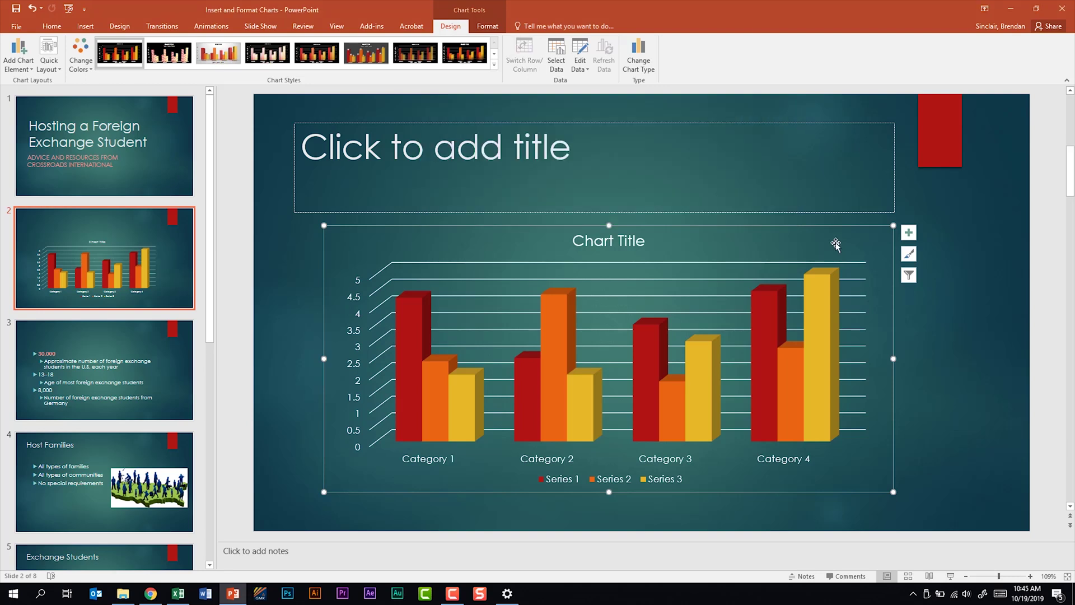
{"action": "key", "text": "Delete"}
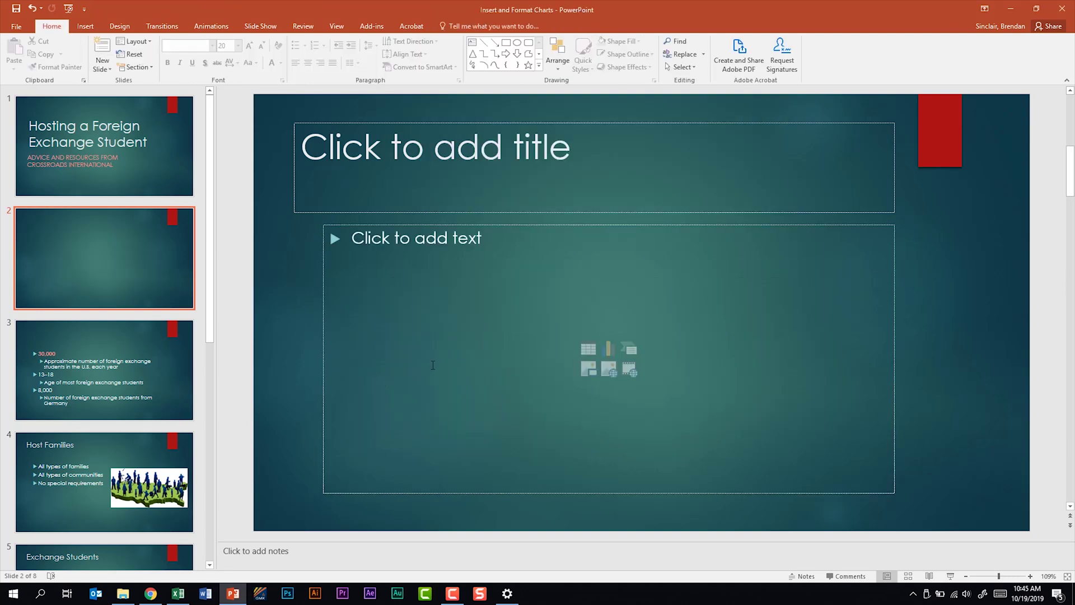
{"action": "left_click", "coordinate": [86, 25]}
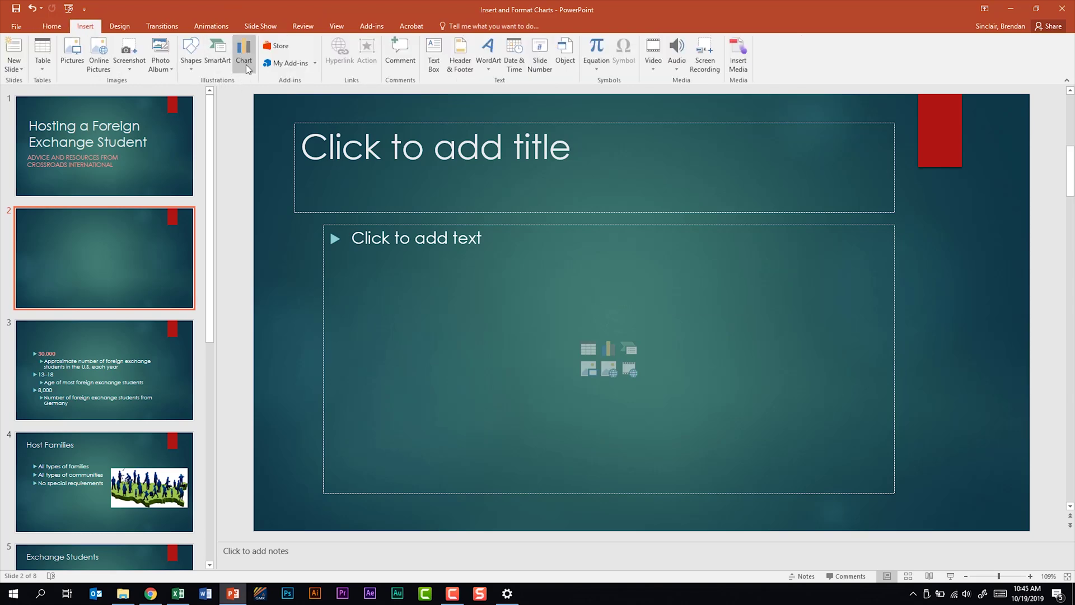
{"action": "left_click", "coordinate": [248, 51]}
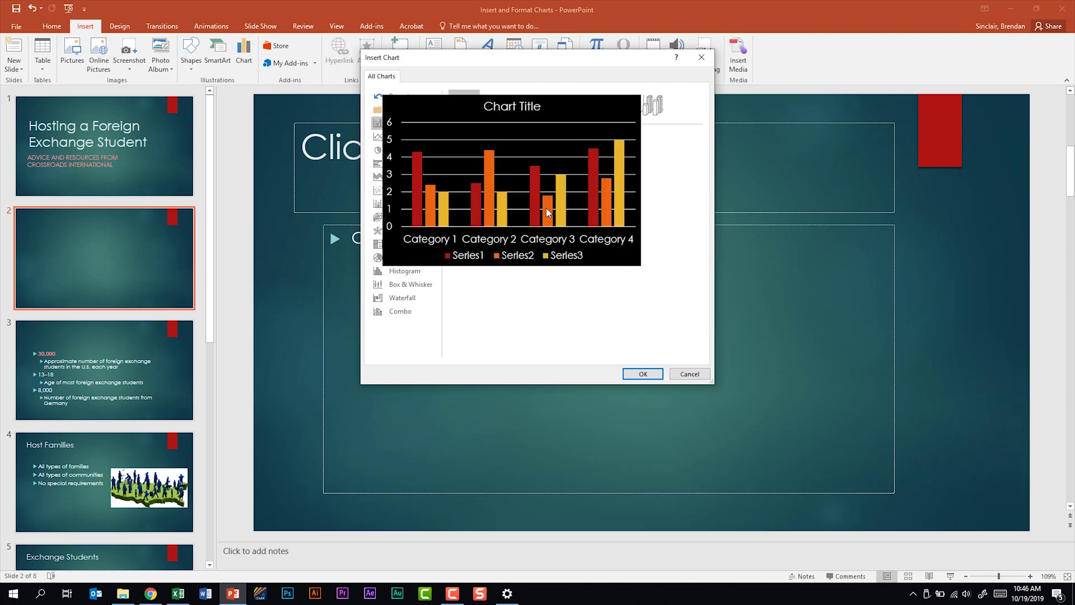
{"action": "left_click", "coordinate": [643, 374]}
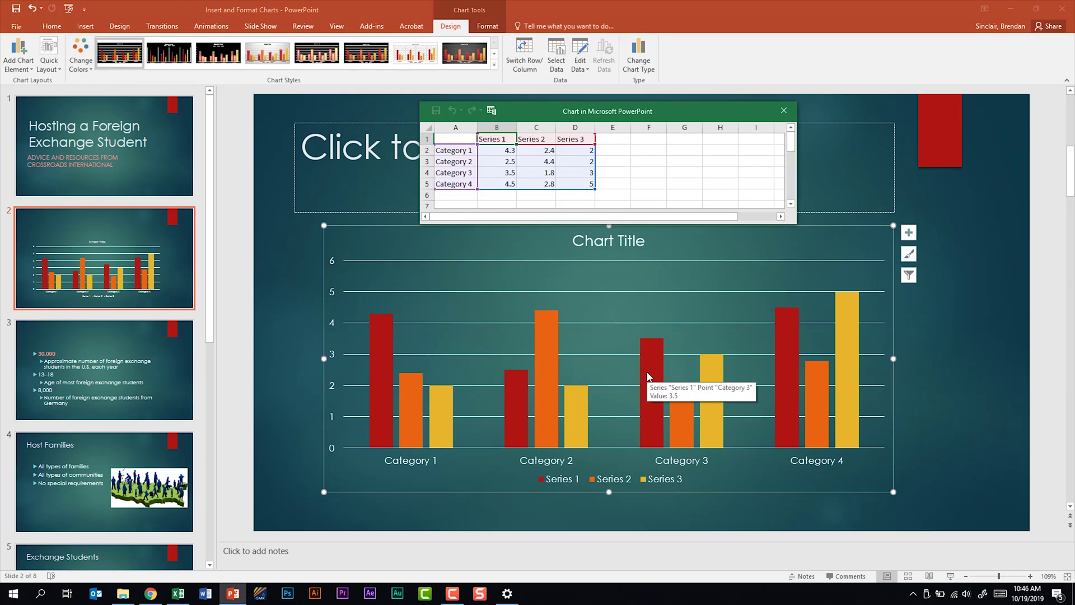
{"action": "left_click", "coordinate": [783, 110]}
{"action": "key", "text": "Delete"}
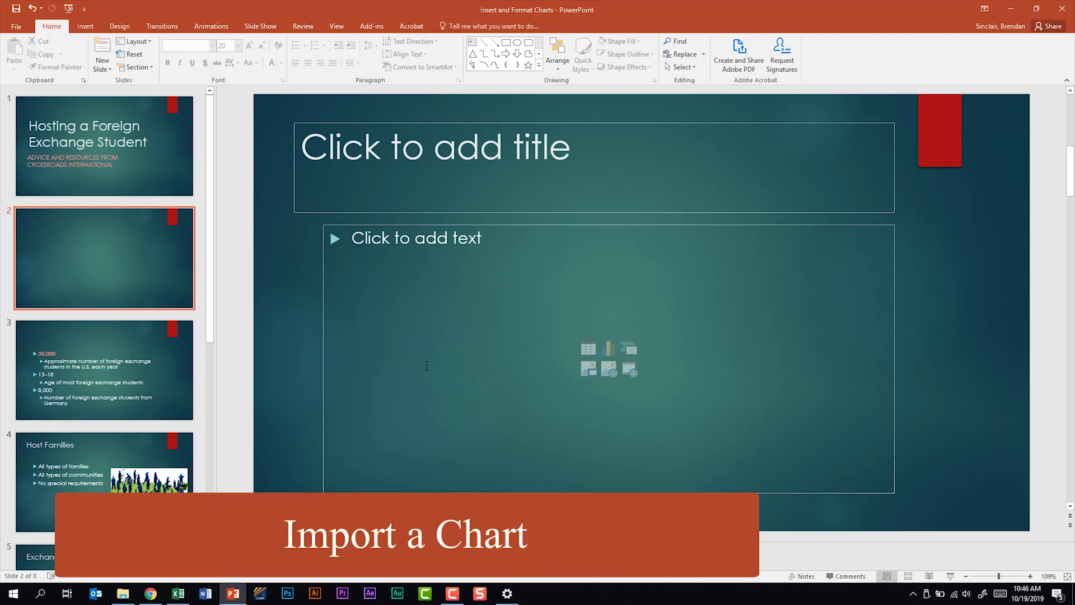
Copy the clustered column chart from the Table w Chart workbook in Excel.
{"action": "left_click", "coordinate": [180, 593]}
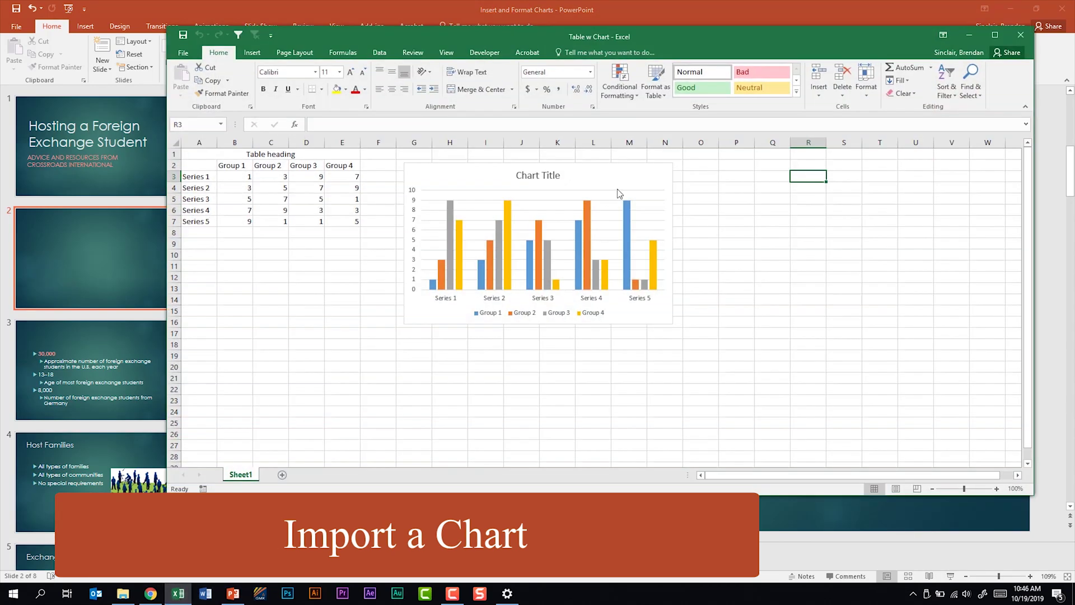
{"action": "left_click", "coordinate": [638, 174]}
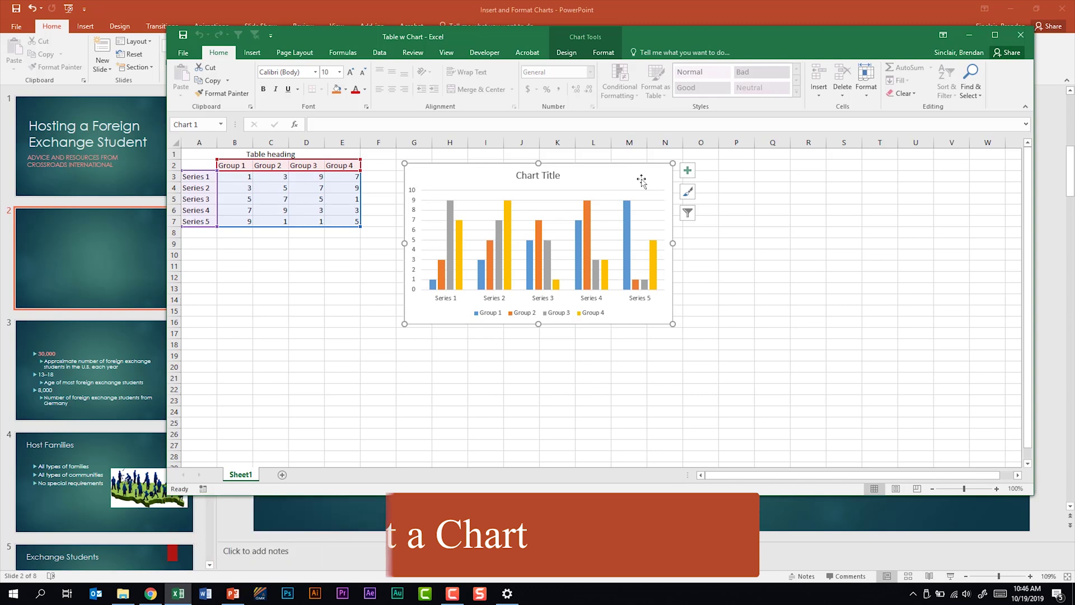
{"action": "key", "text": "ctrl+c"}
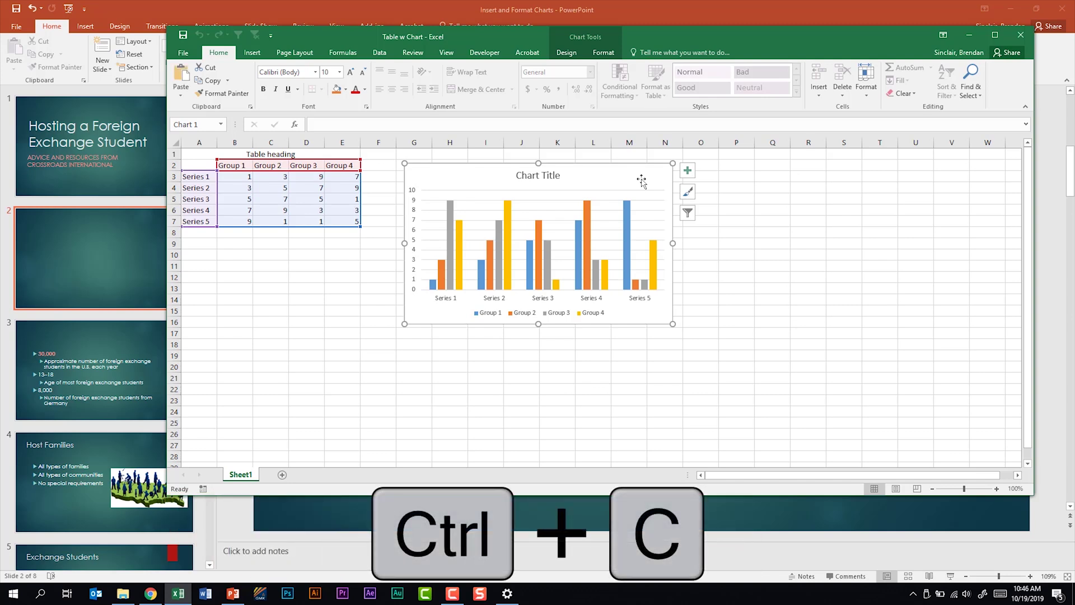
Paste the chart into slide 2's empty content placeholder.
{"action": "left_click", "coordinate": [970, 40]}
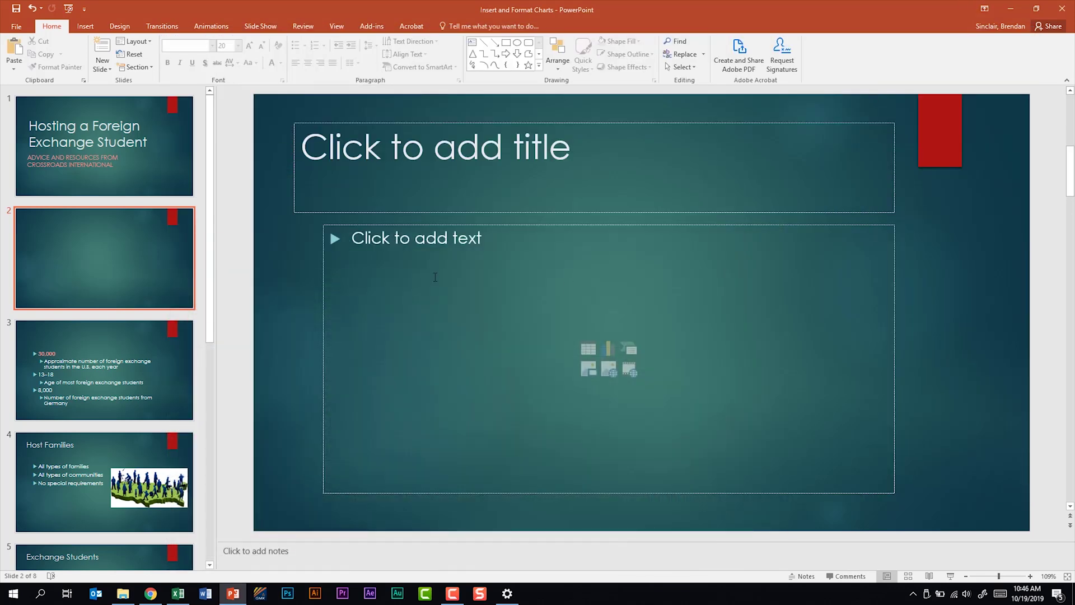
{"action": "left_click", "coordinate": [435, 277]}
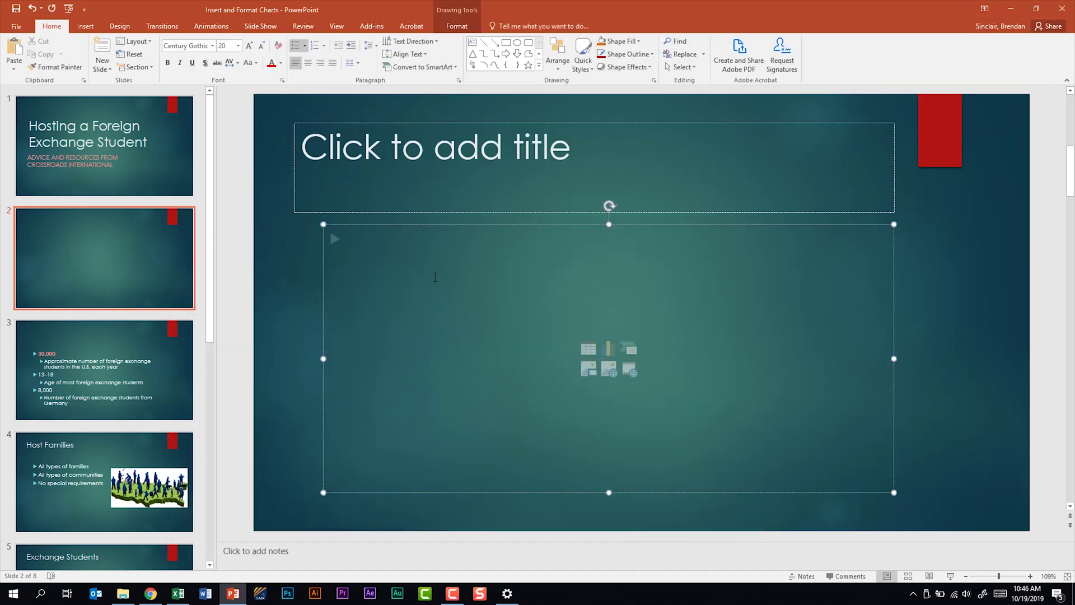
{"action": "key", "text": "ctrl+v"}
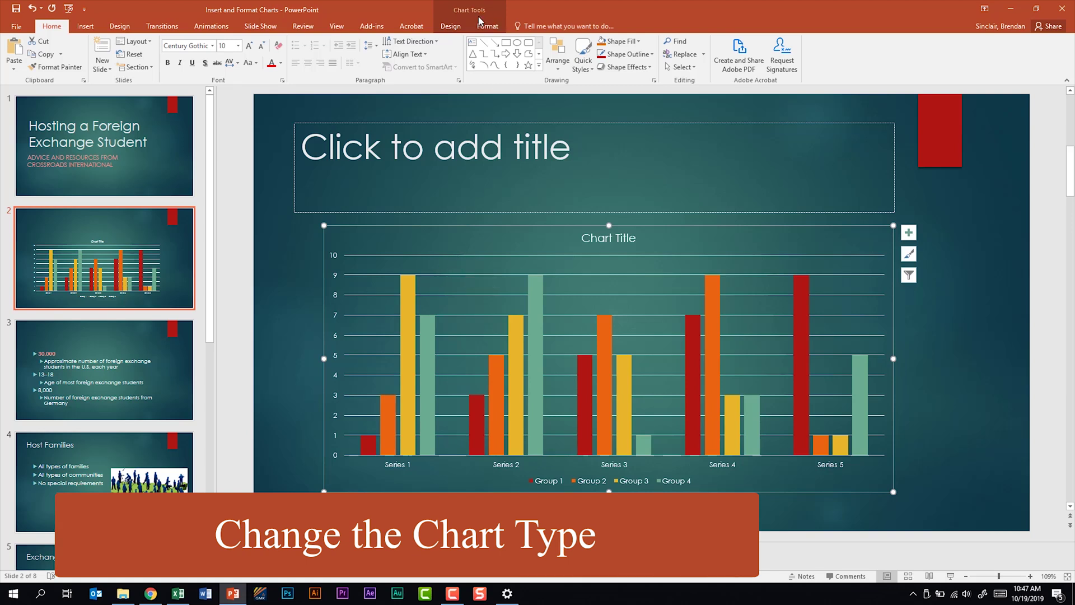
Change the column chart's type to a Stacked Line chart.
{"action": "left_click", "coordinate": [451, 26]}
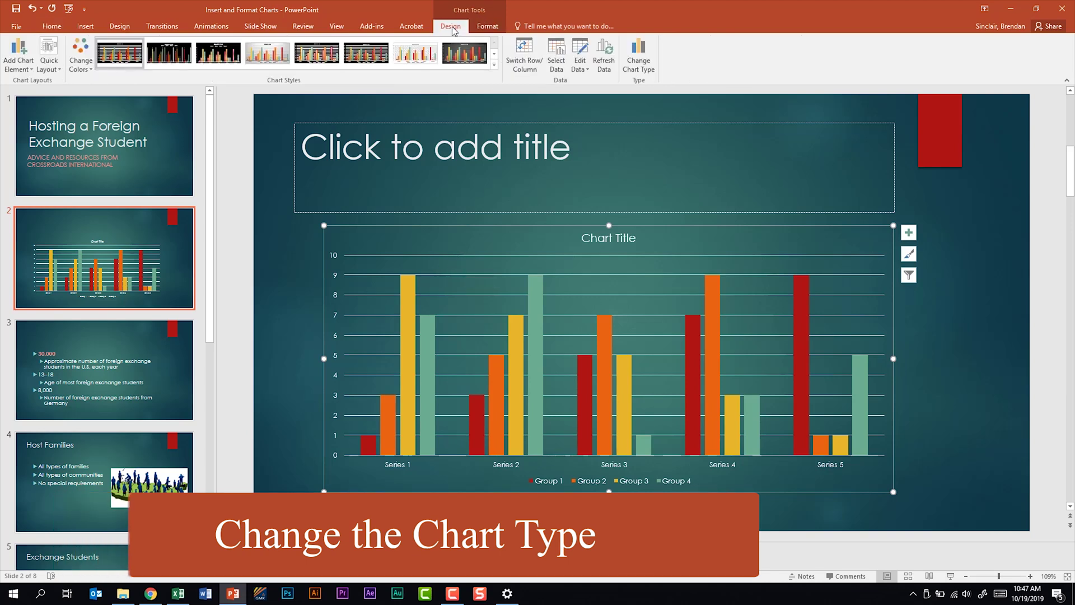
{"action": "left_click", "coordinate": [648, 49]}
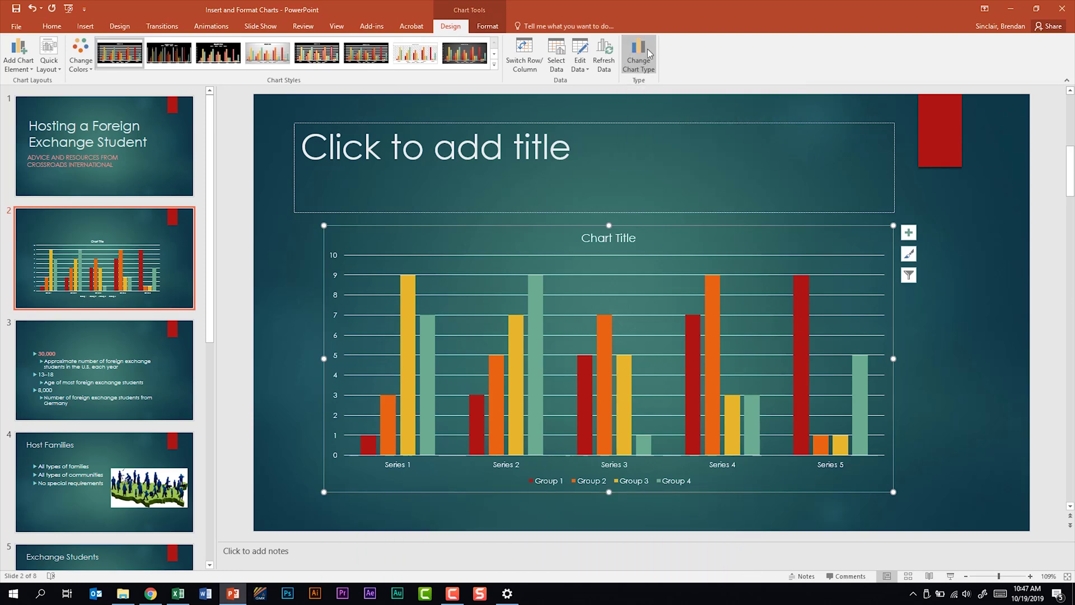
{"action": "left_click", "coordinate": [400, 137]}
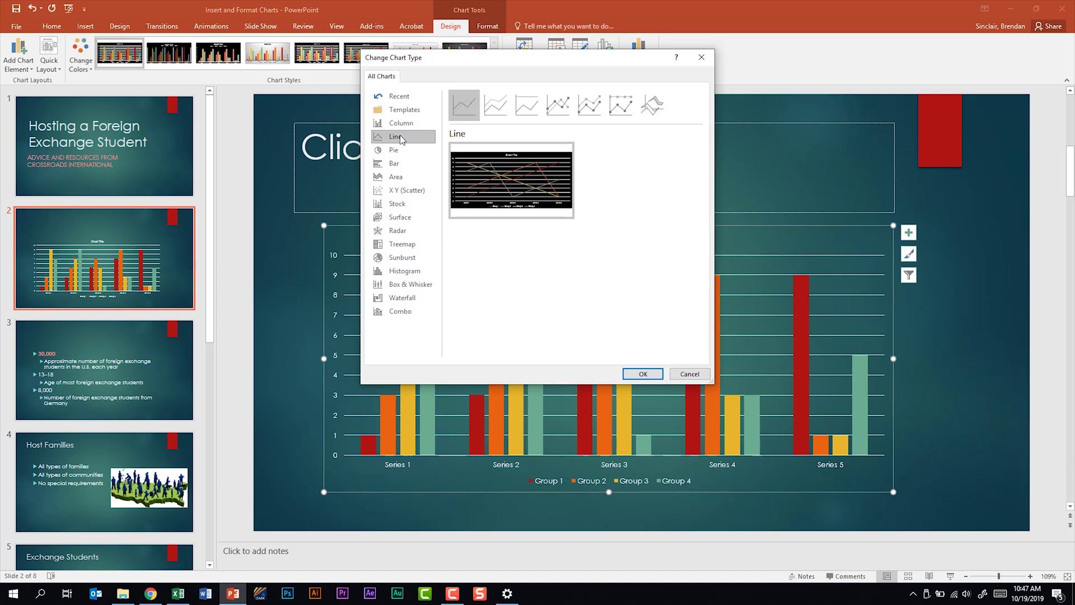
{"action": "left_click", "coordinate": [493, 103]}
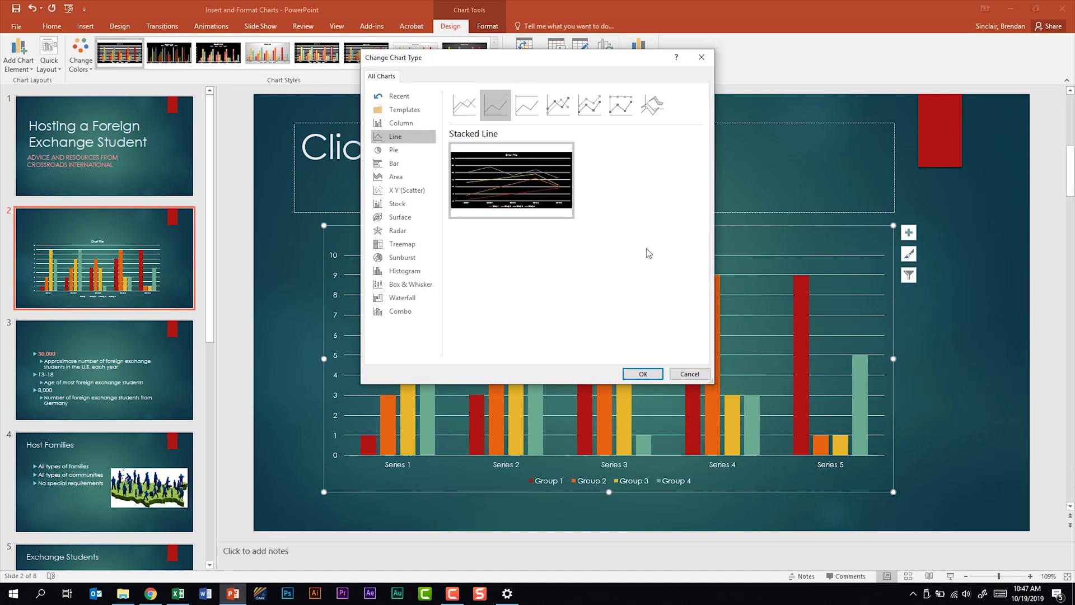
{"action": "left_click", "coordinate": [629, 374]}
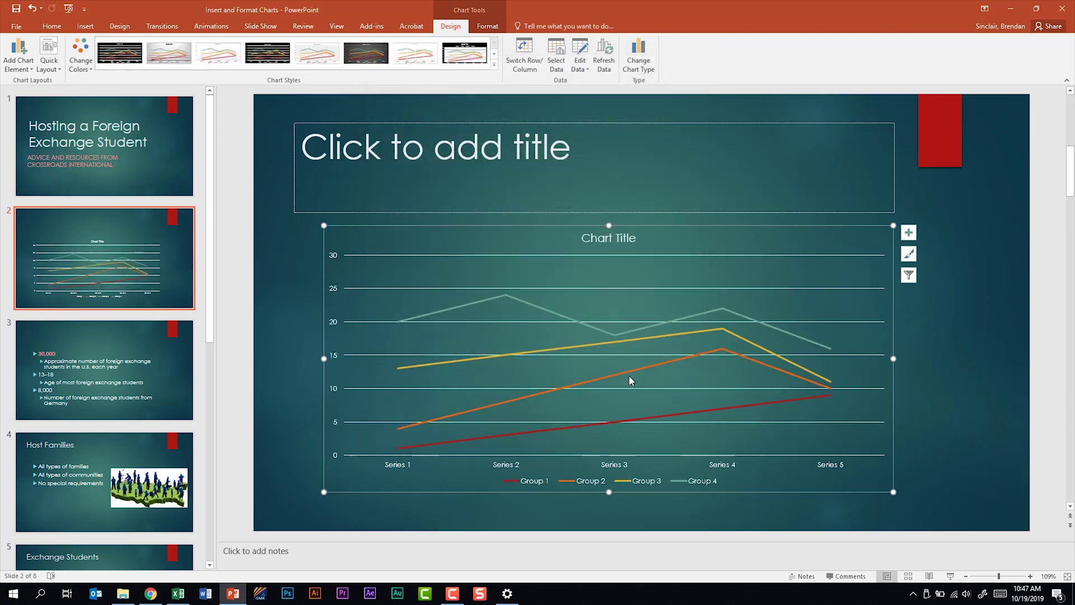
{"action": "left_click", "coordinate": [908, 233]}
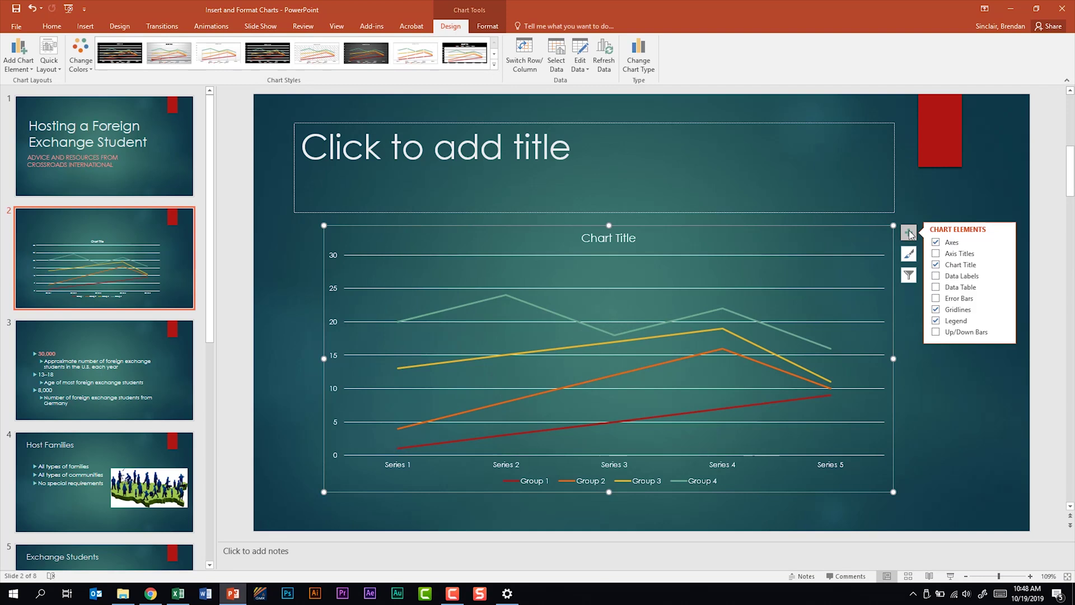
{"action": "left_click", "coordinate": [1003, 321]}
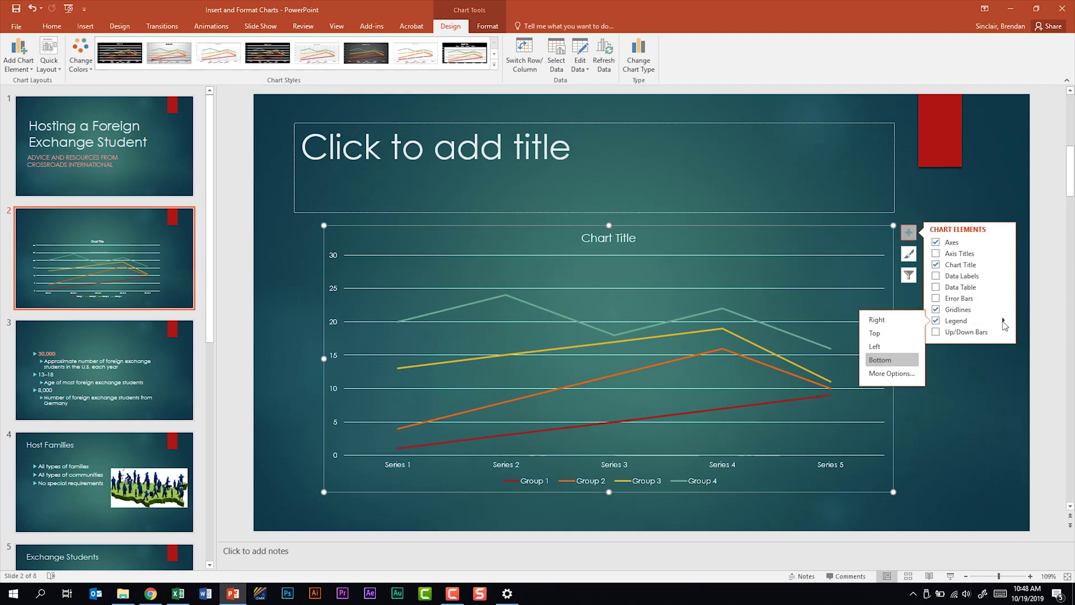
{"action": "left_click", "coordinate": [891, 374]}
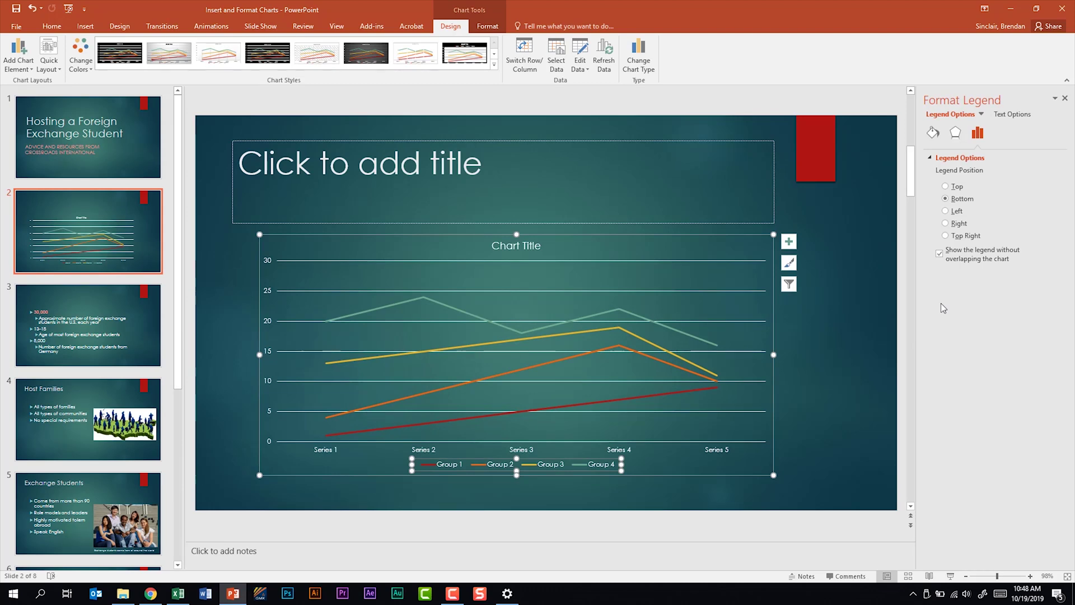
{"action": "left_click", "coordinate": [1064, 98]}
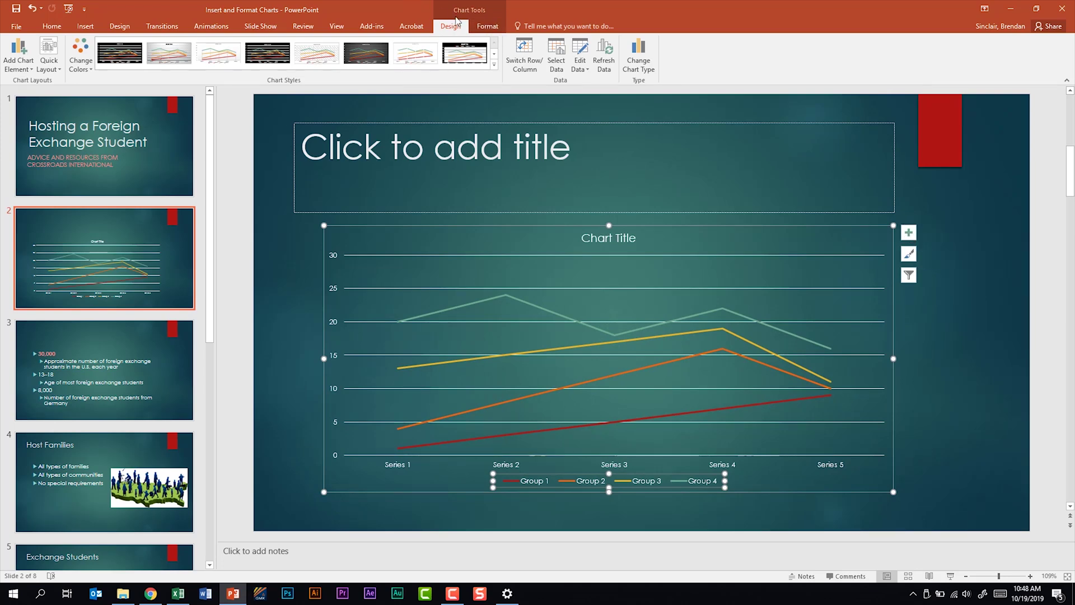
{"action": "left_click", "coordinate": [19, 68]}
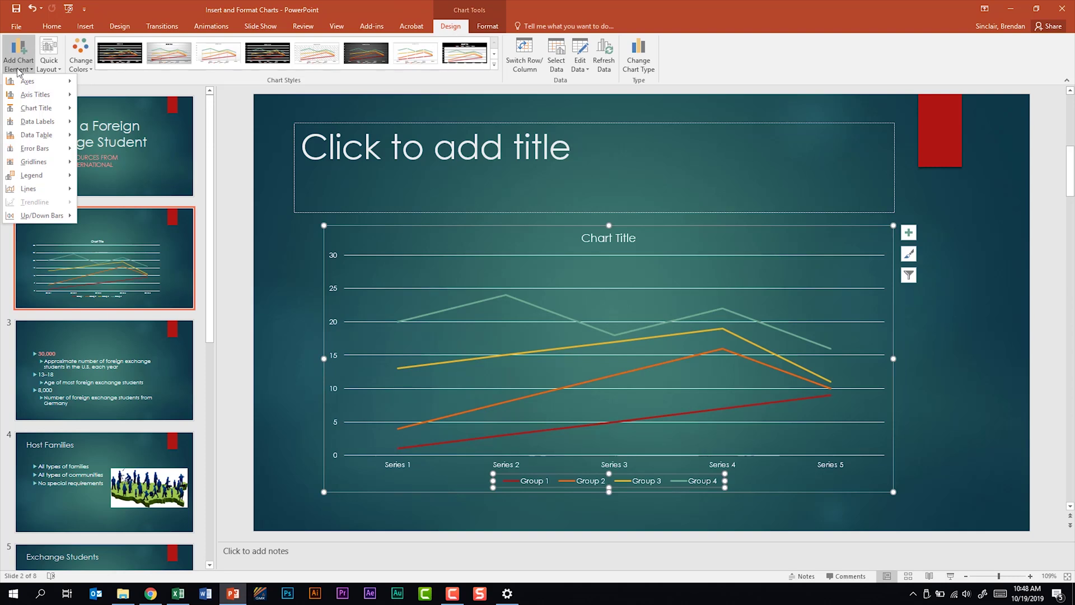
{"action": "left_click", "coordinate": [17, 71]}
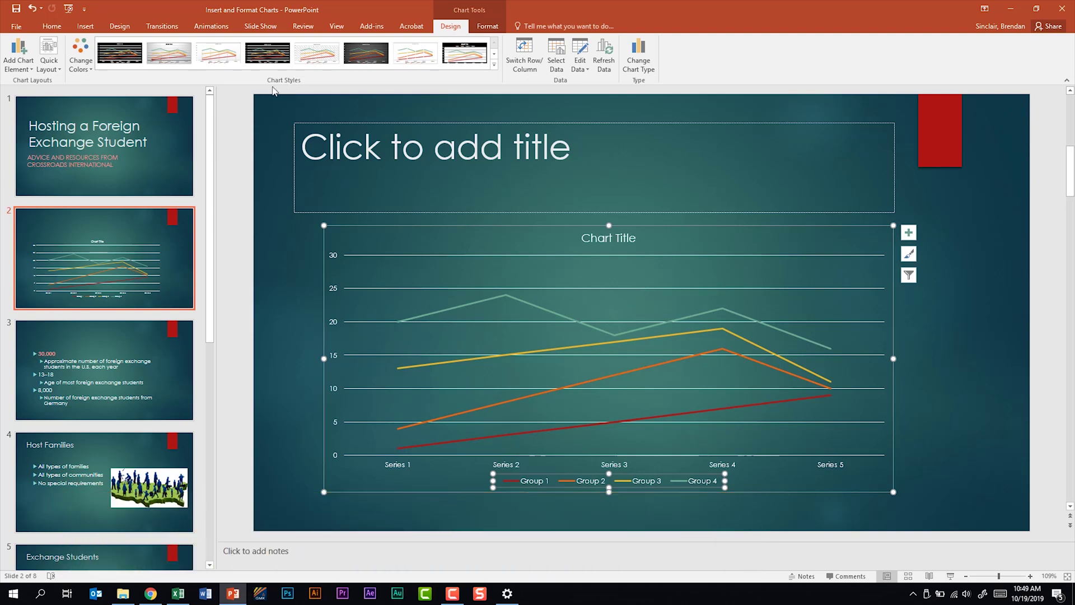
Apply chart Style 9 from the Chart Styles gallery for a dark look.
{"action": "left_click", "coordinate": [494, 66]}
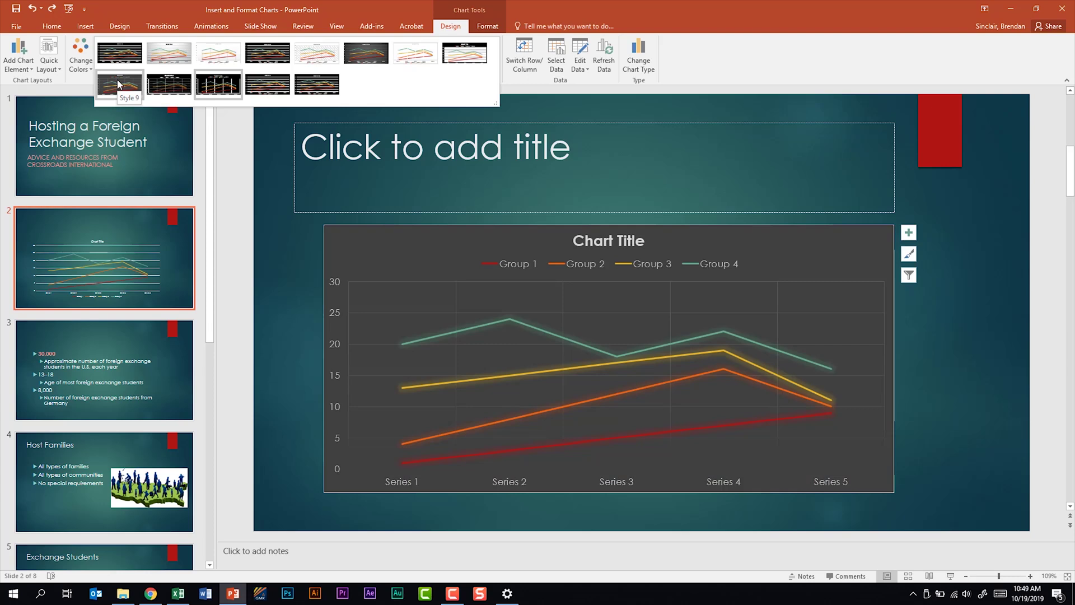
{"action": "left_click", "coordinate": [118, 84]}
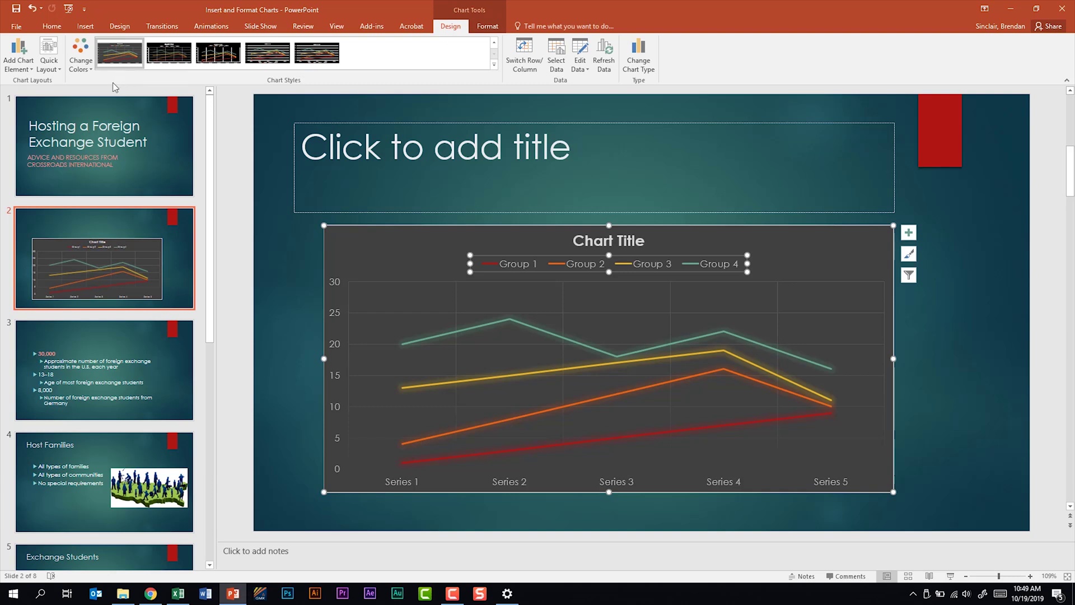
{"action": "left_click", "coordinate": [56, 70]}
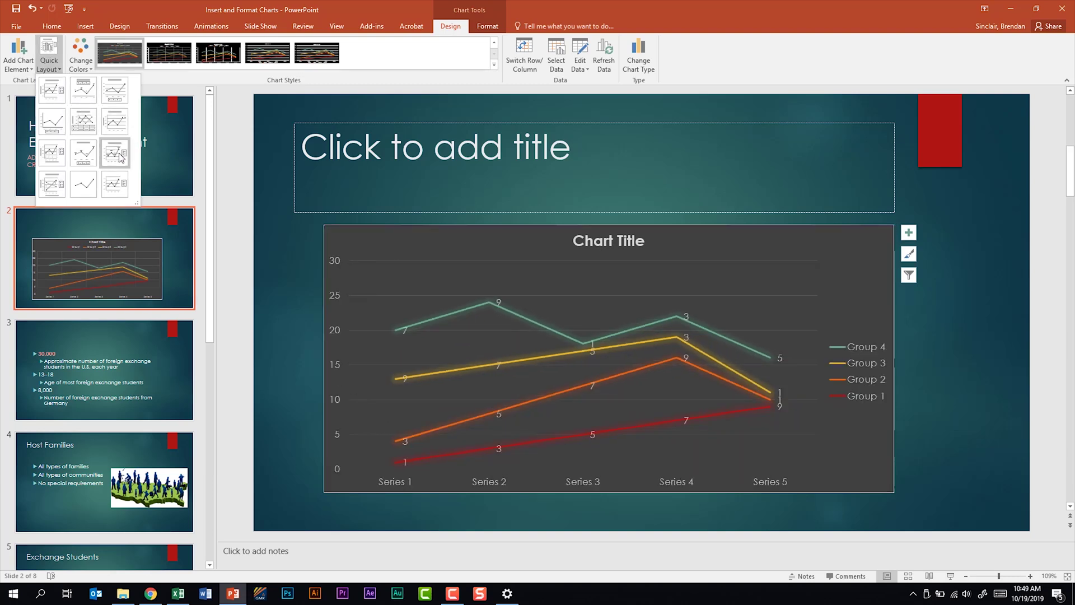
Give the chart legend the Colored Outline - Gold shape style.
{"action": "left_click", "coordinate": [498, 31]}
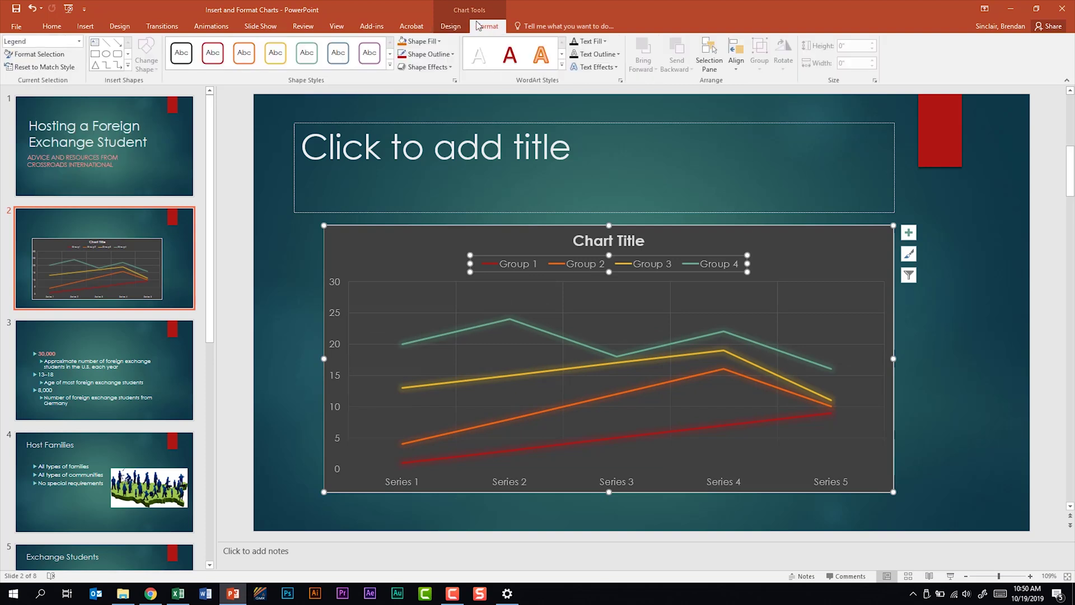
{"action": "left_click", "coordinate": [431, 175]}
{"action": "left_click", "coordinate": [270, 64]}
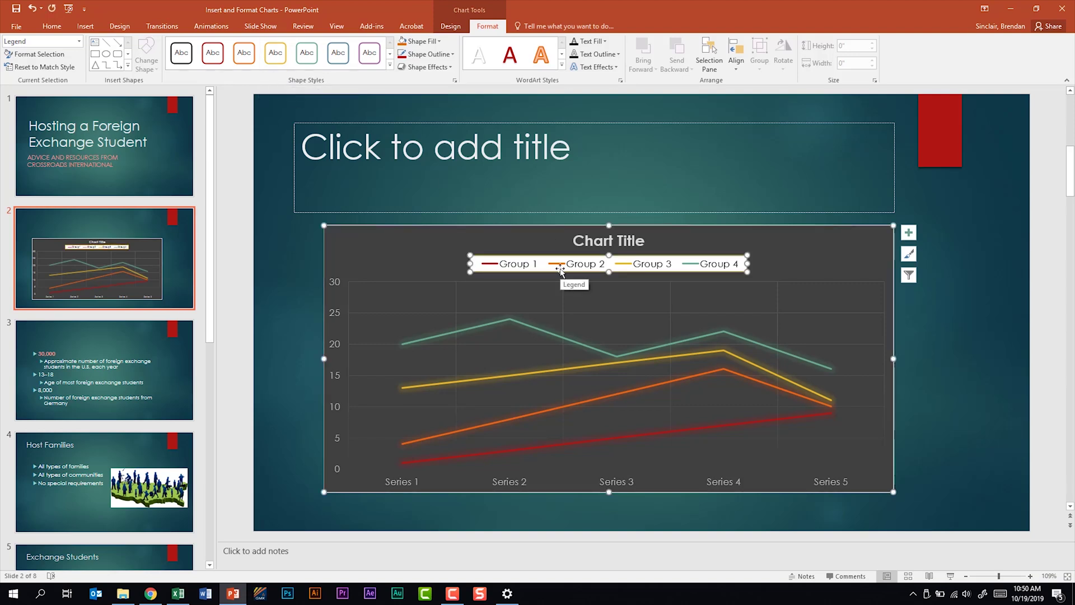
Make the plot area white with a 6 pt Colored Outline - Purple border.
{"action": "left_click", "coordinate": [392, 308]}
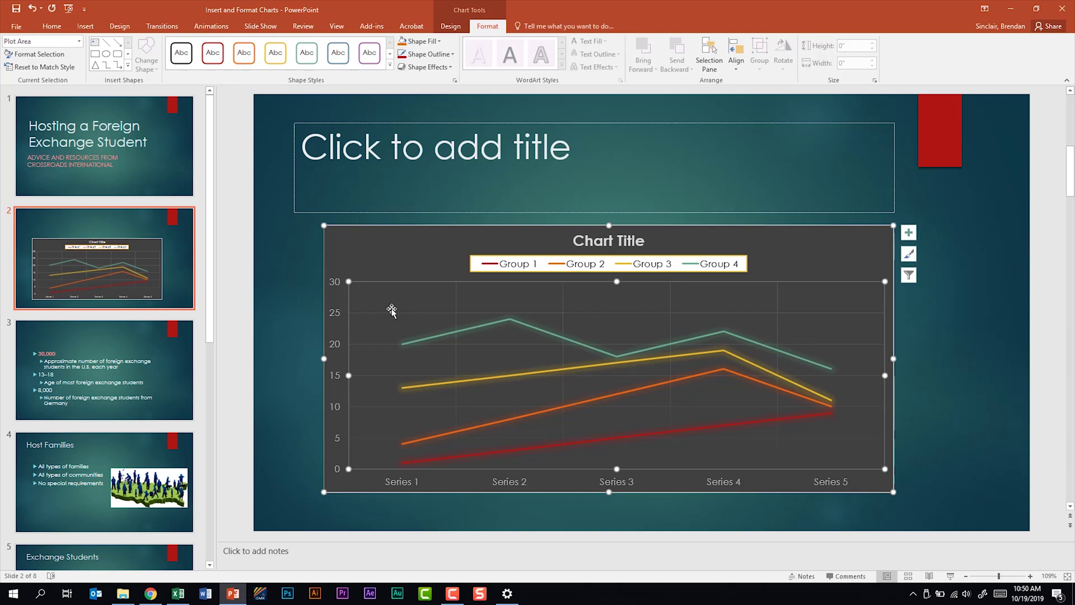
{"action": "left_click", "coordinate": [369, 52]}
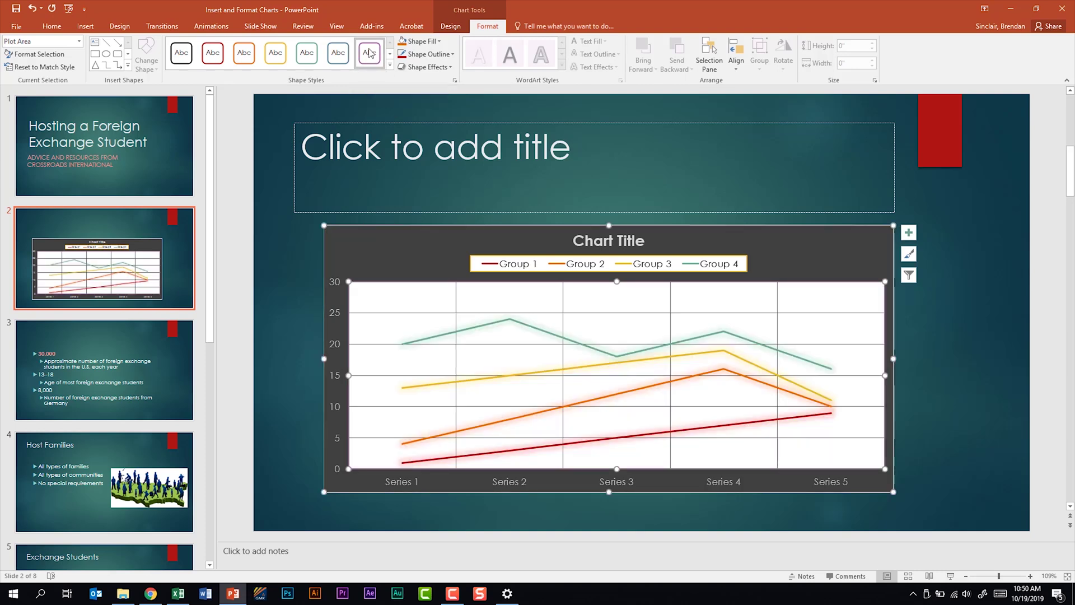
{"action": "left_click", "coordinate": [454, 54]}
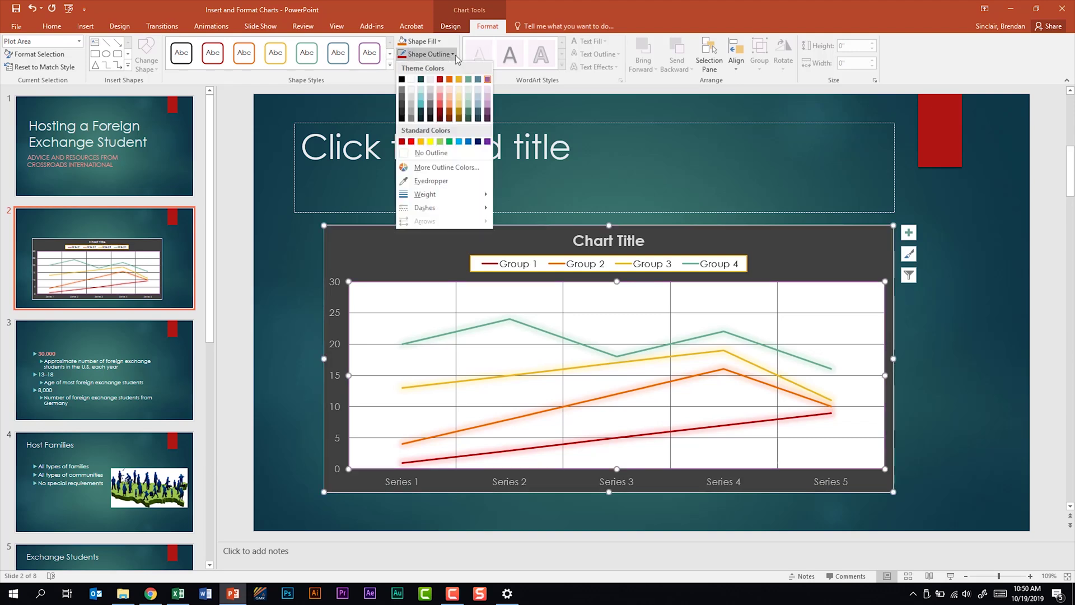
{"action": "mouse_move", "coordinate": [467, 201]}
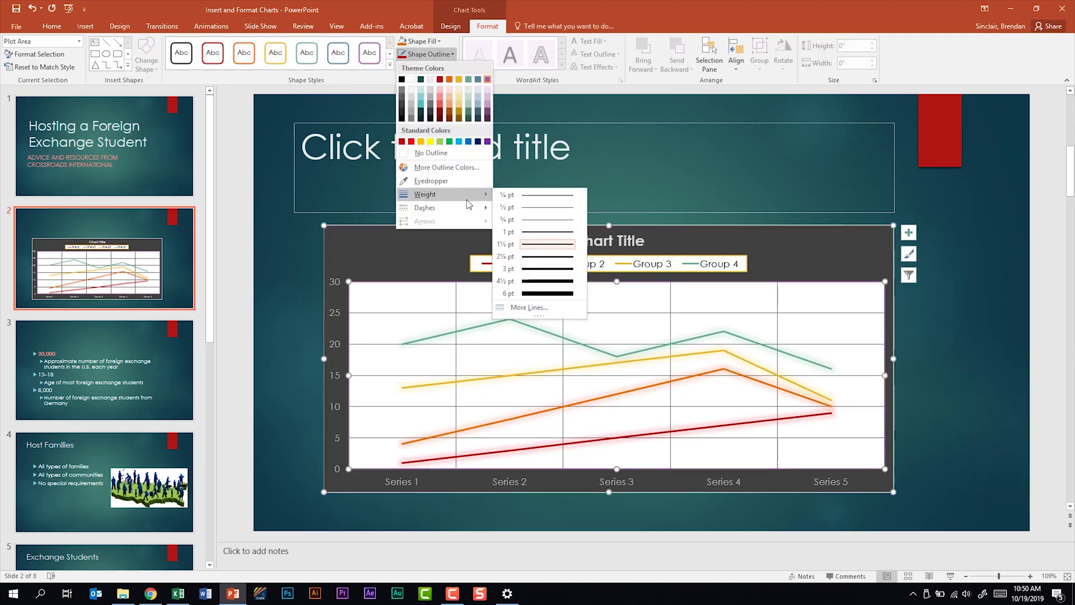
{"action": "left_click", "coordinate": [535, 295]}
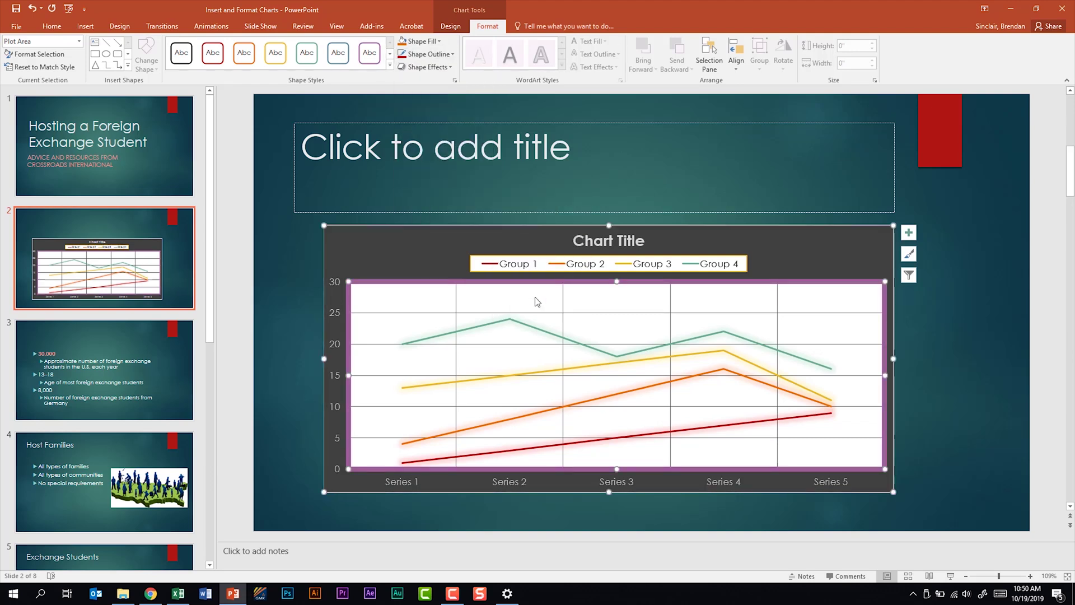
{"action": "left_click", "coordinate": [450, 28]}
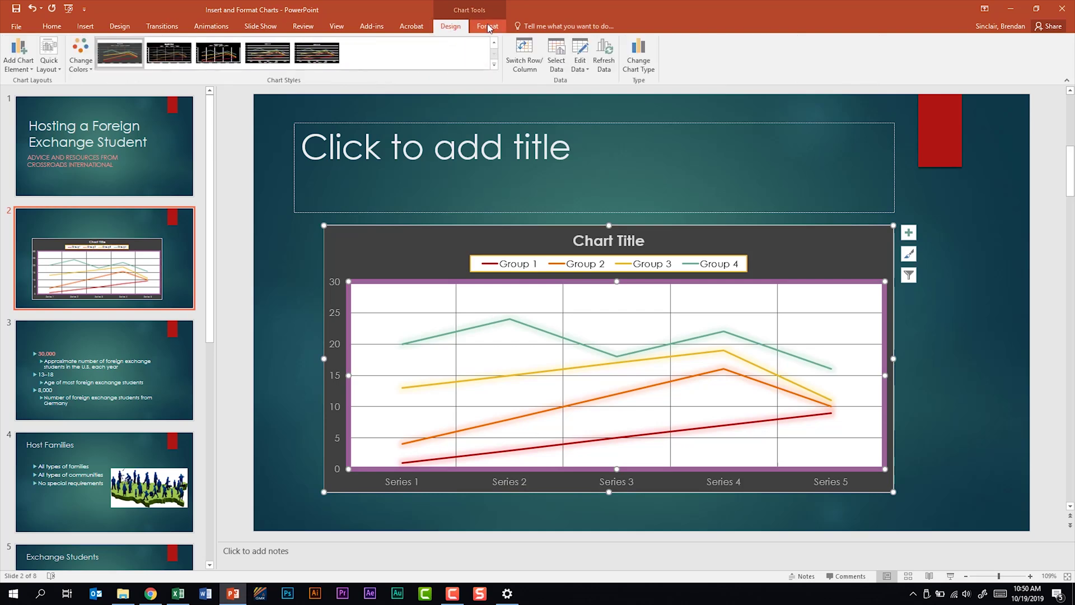